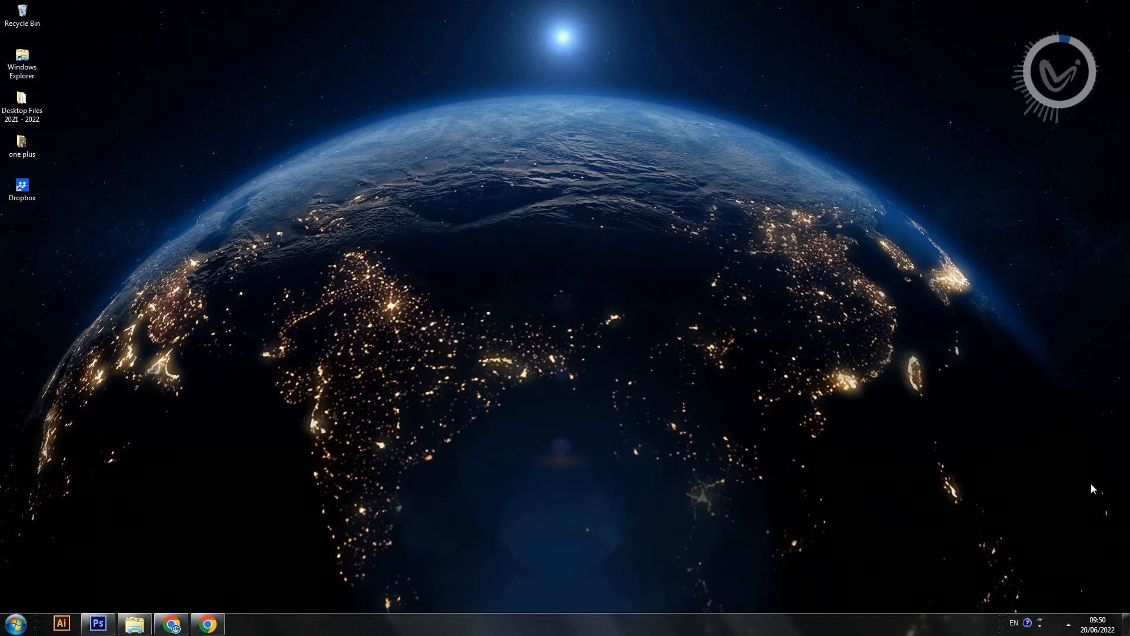
Step: Switch to File Explorer and view the two source photos in the Photoshop Tutorial - Video 3 folder
left_click(134, 624)
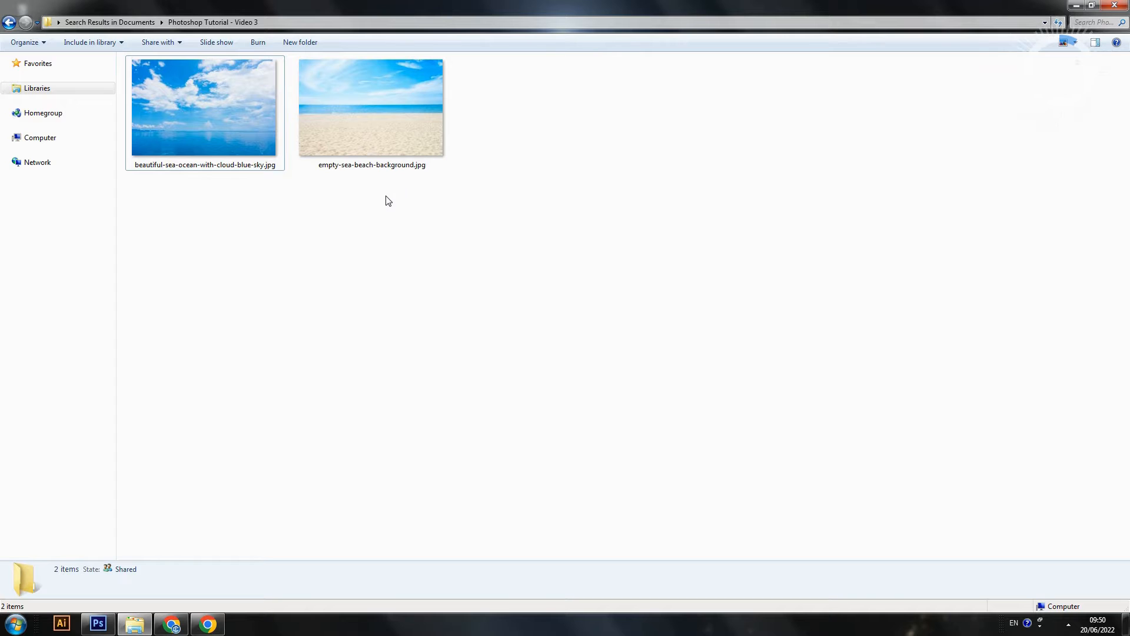
mouse_move(344, 129)
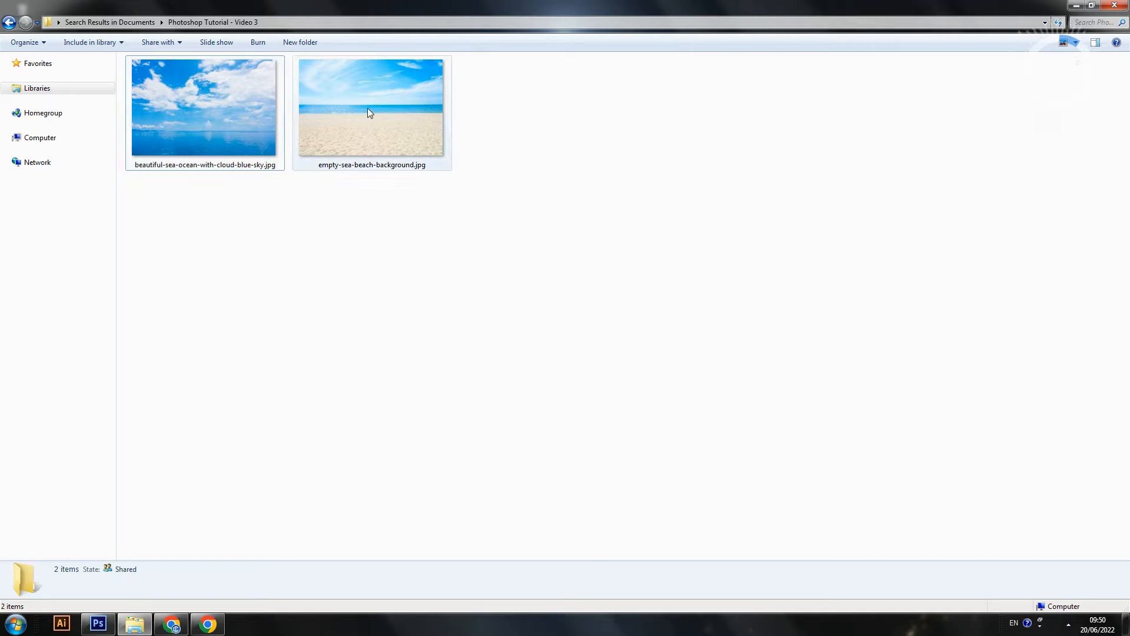
mouse_move(373, 113)
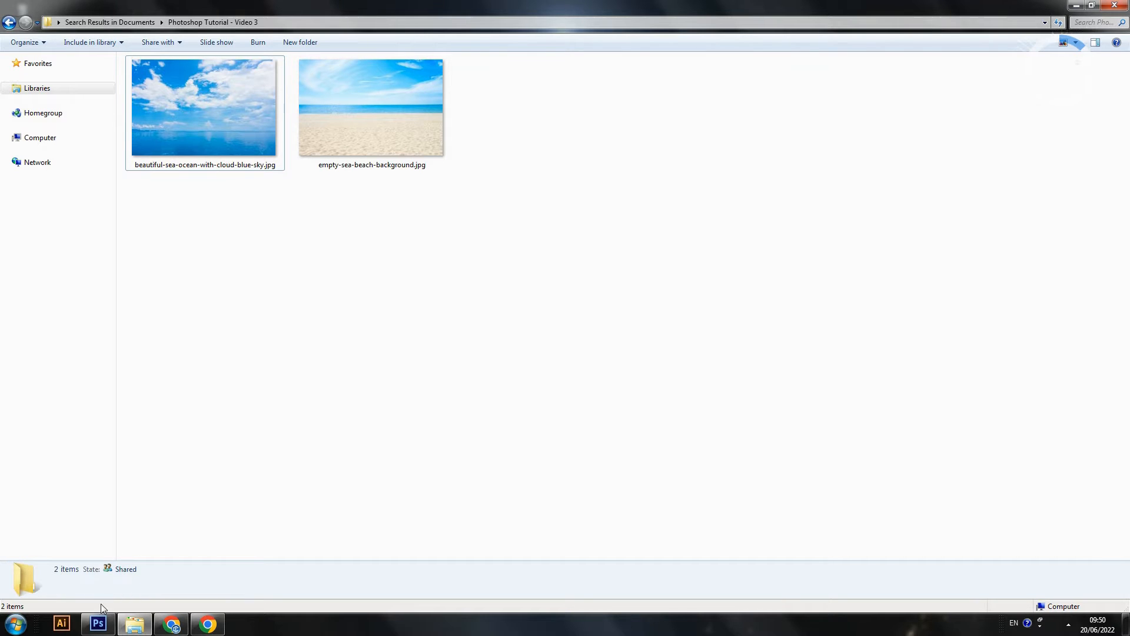
Step: Switch to Photoshop and create a document from the International Paper A4 preset at 300 pixels/inch, with the height changed to 210 mm
left_click(98, 623)
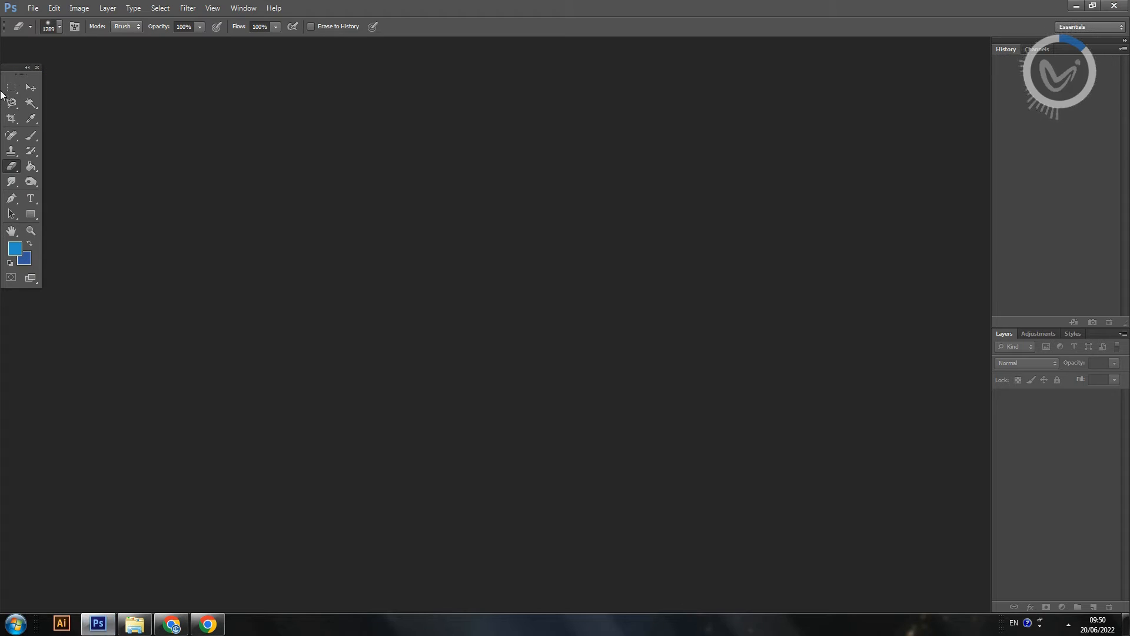
left_click(33, 9)
mouse_move(53, 8)
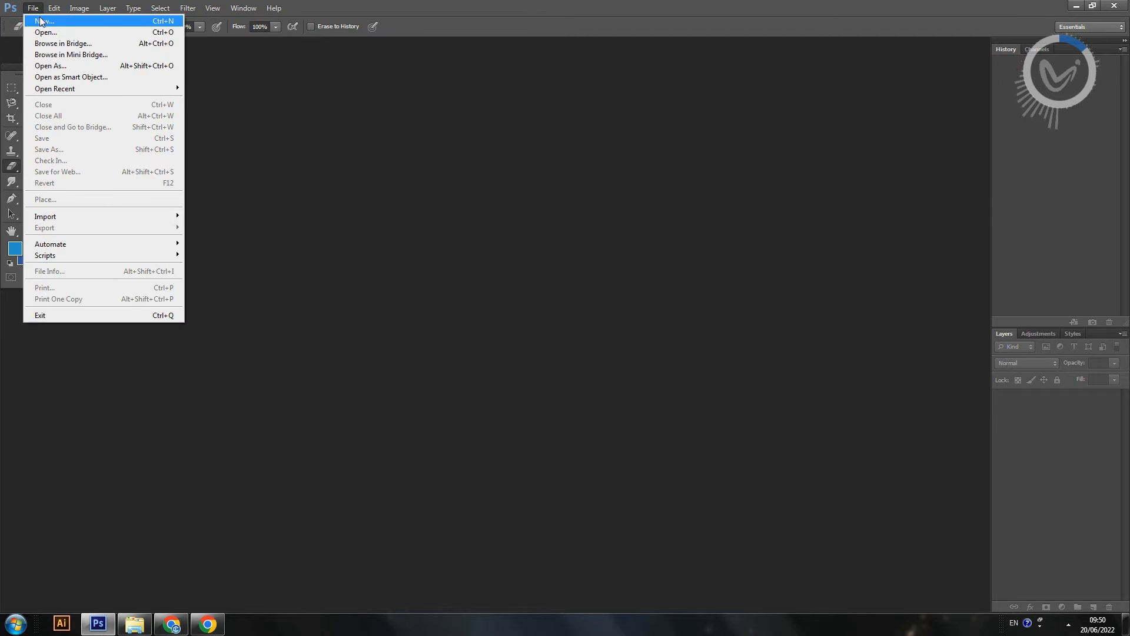
left_click(42, 21)
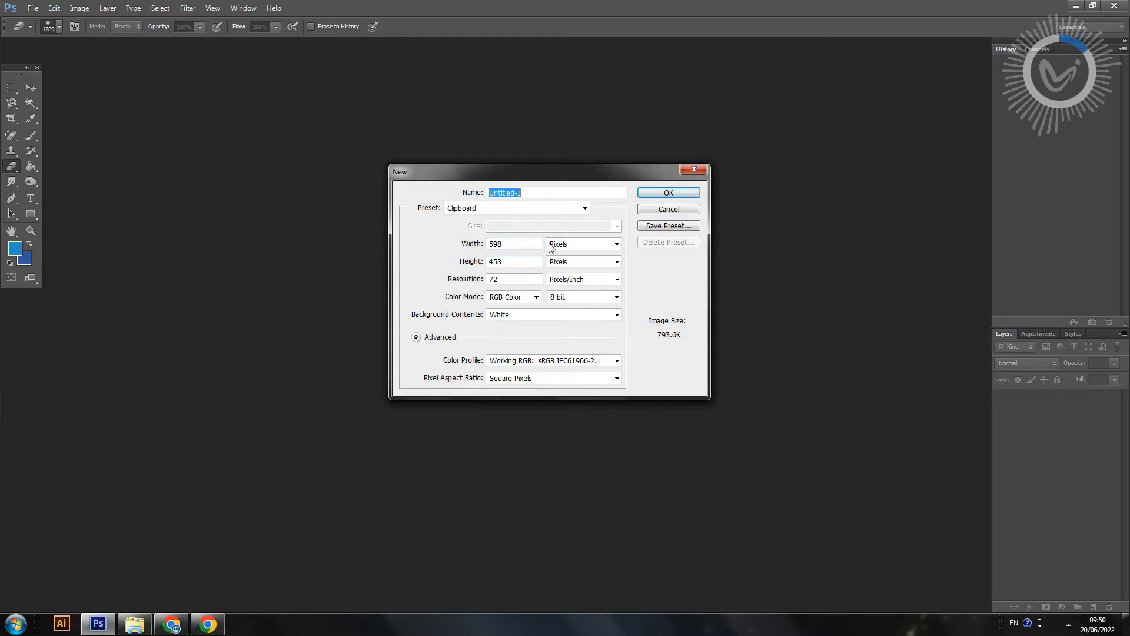
left_click(552, 210)
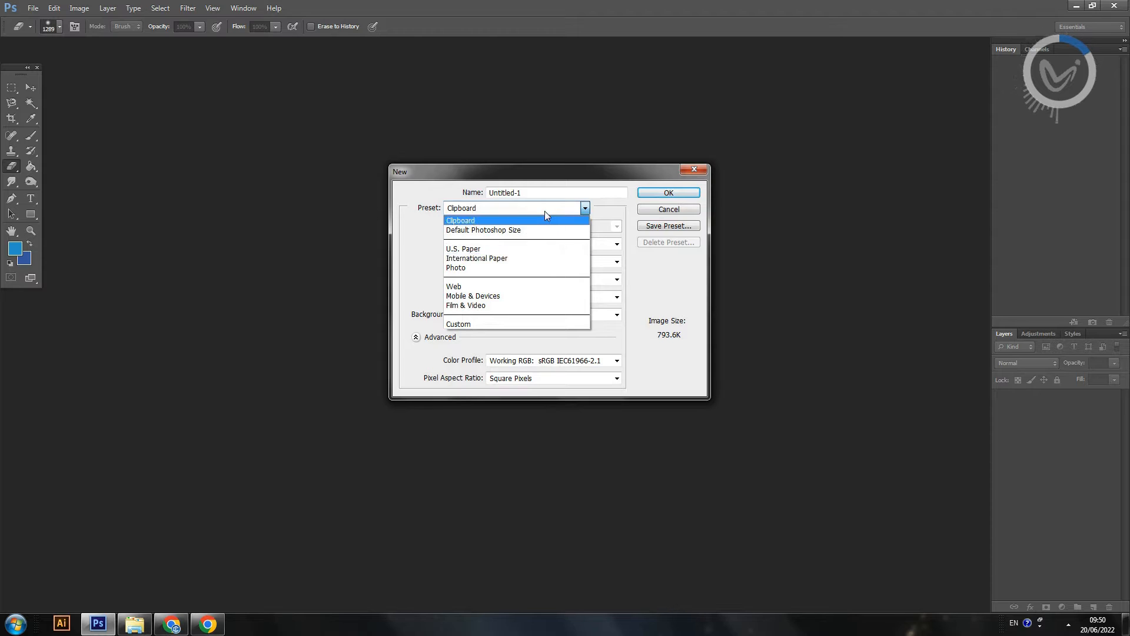
left_click(542, 259)
key("shift+Tab")
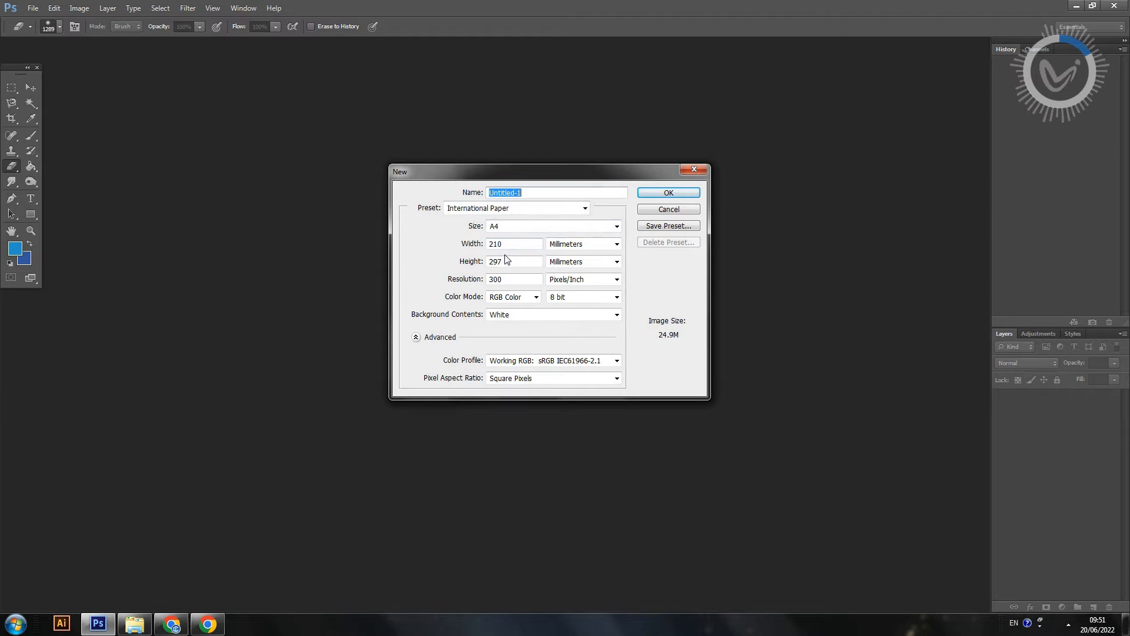
double_click(510, 261)
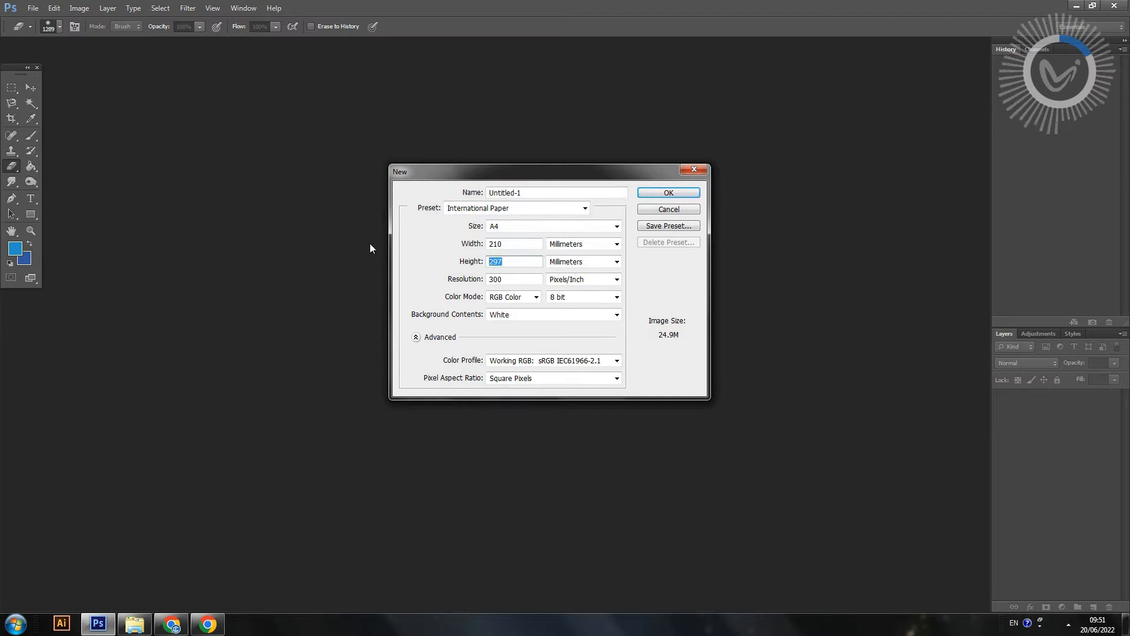
type("210")
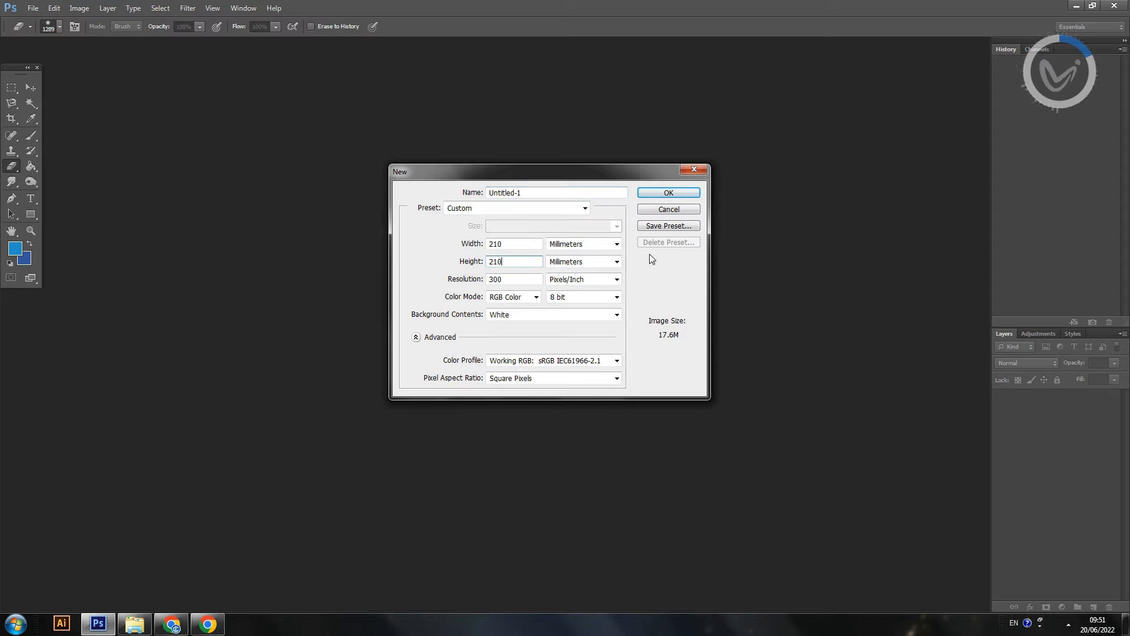
left_click(669, 194)
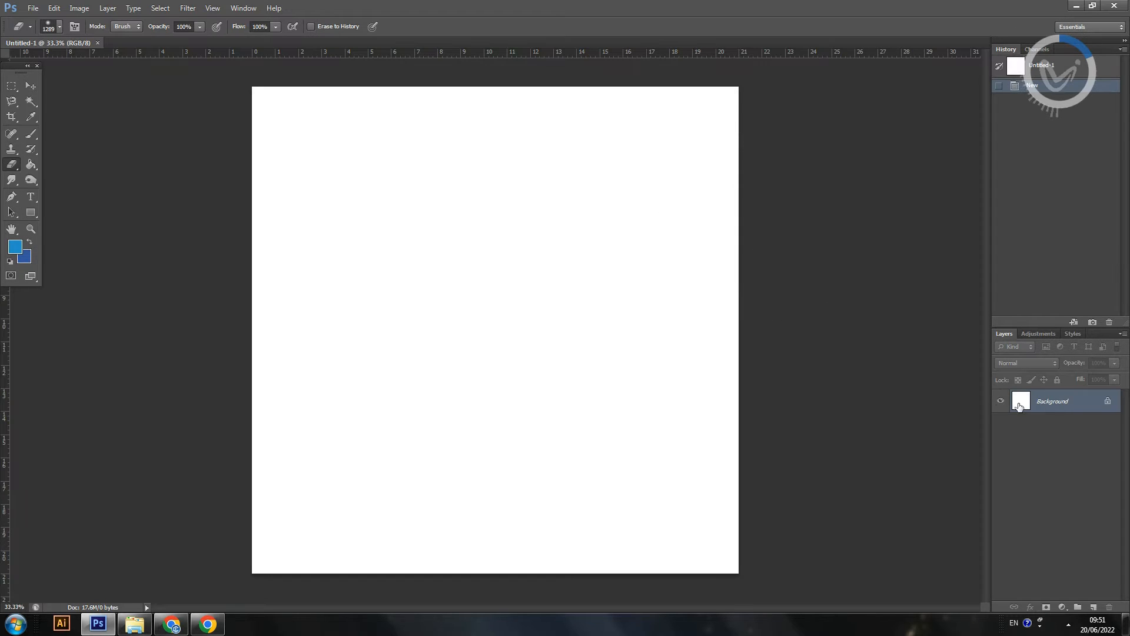
Step: Convert the locked Background into a regular layer and activate the Move tool
double_click(1079, 403)
left_click(496, 138)
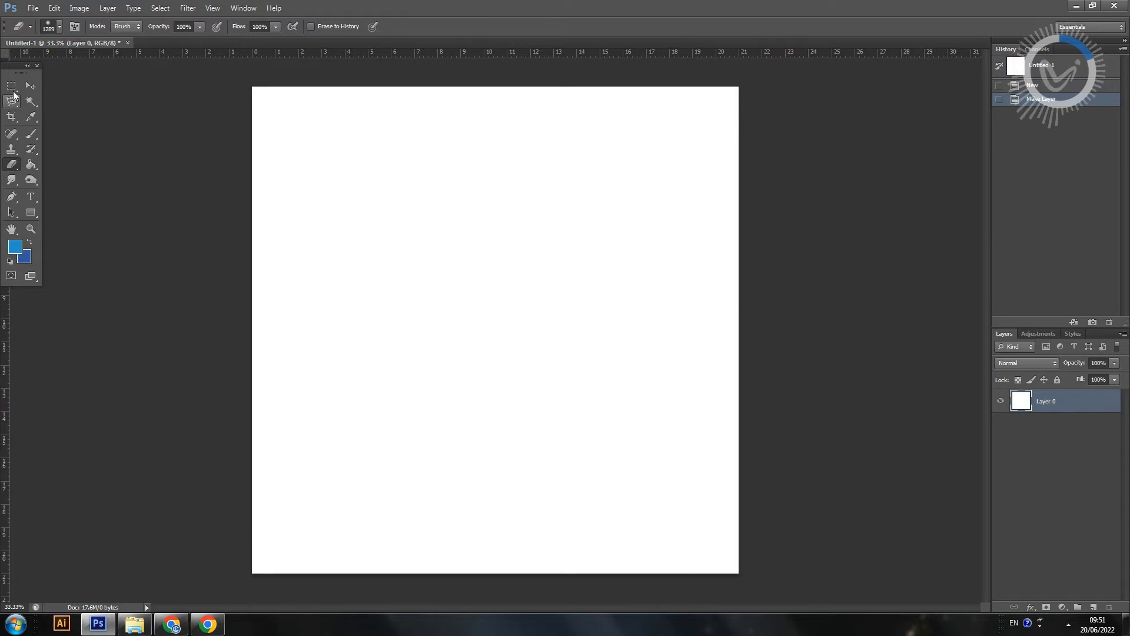
left_click(31, 86)
Step: Place empty-sea-beach-background.jpg and beautiful-sea-ocean-with-cloud-blue-sky.jpg from File Explorer into the Photoshop document as separate layers
left_click(134, 624)
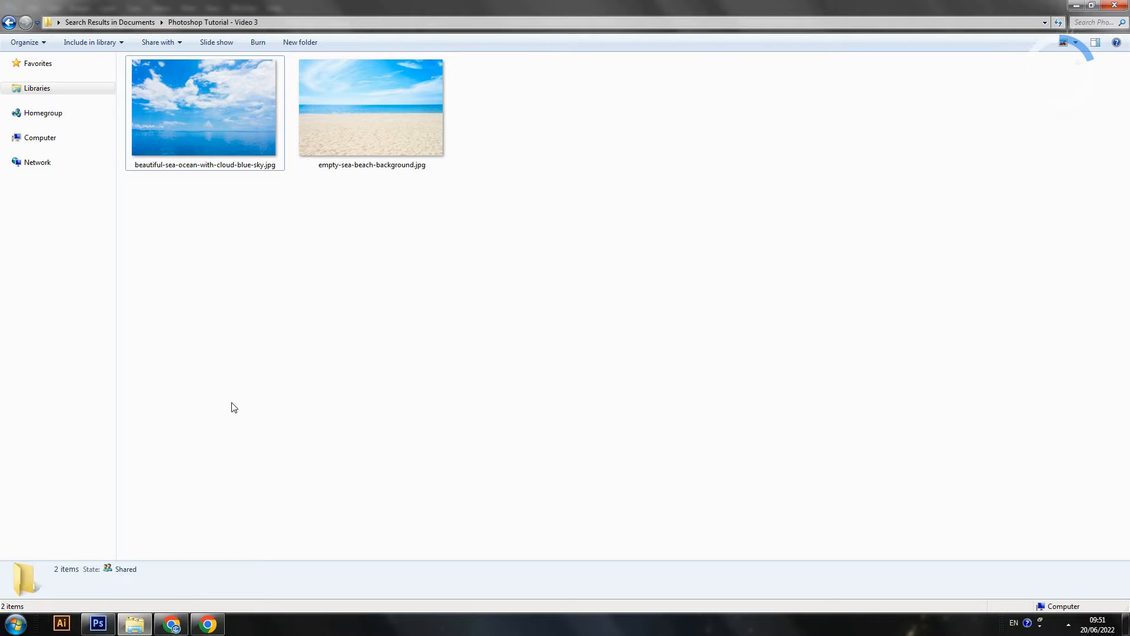
left_click(418, 103)
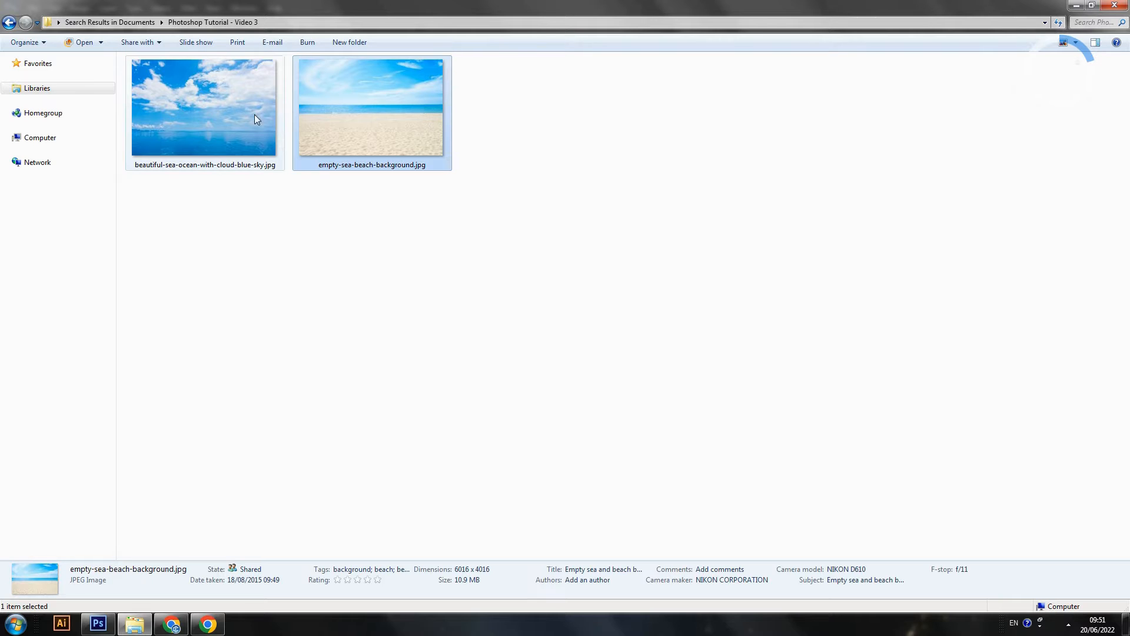
left_click(1098, 4)
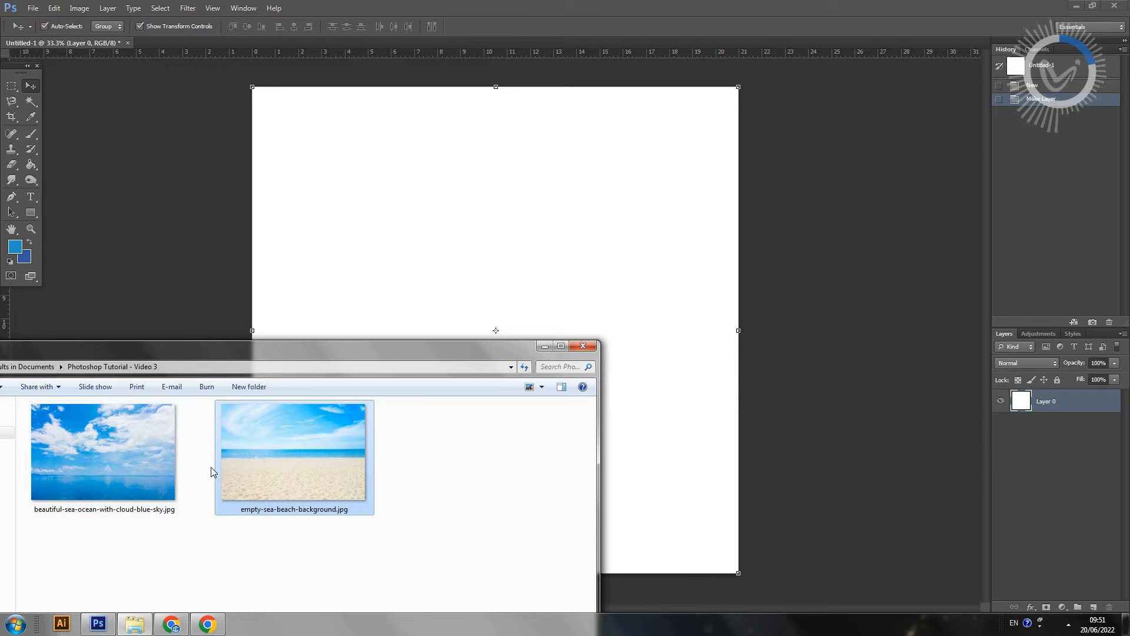
left_click(132, 450, "ctrl")
left_click_drag(304, 448, 378, 220)
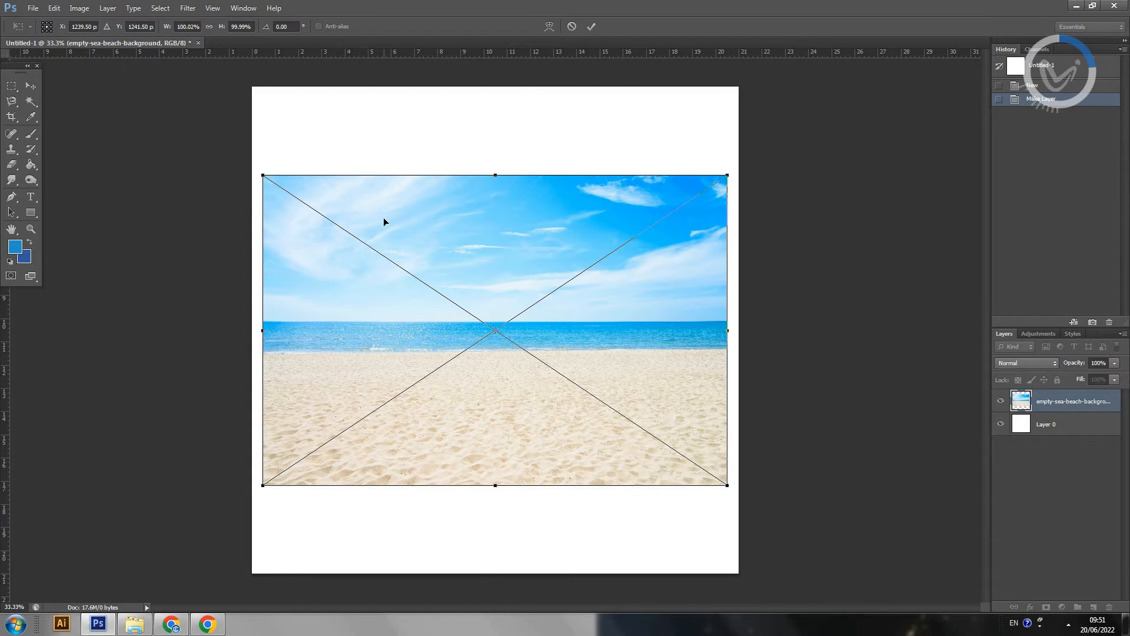
key("Return")
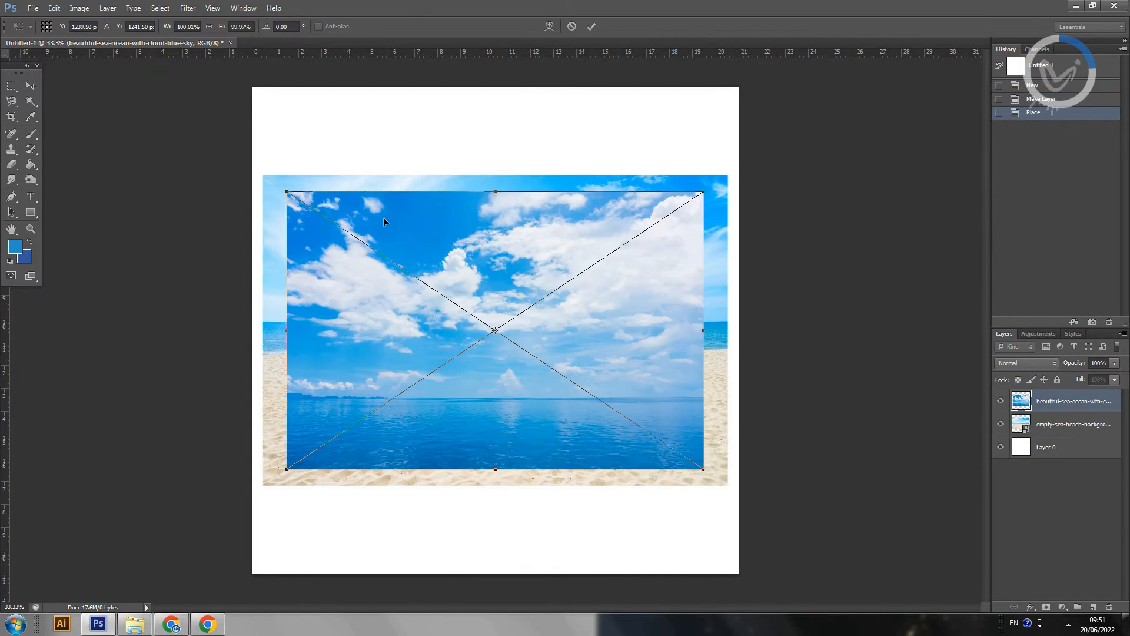
key("Return")
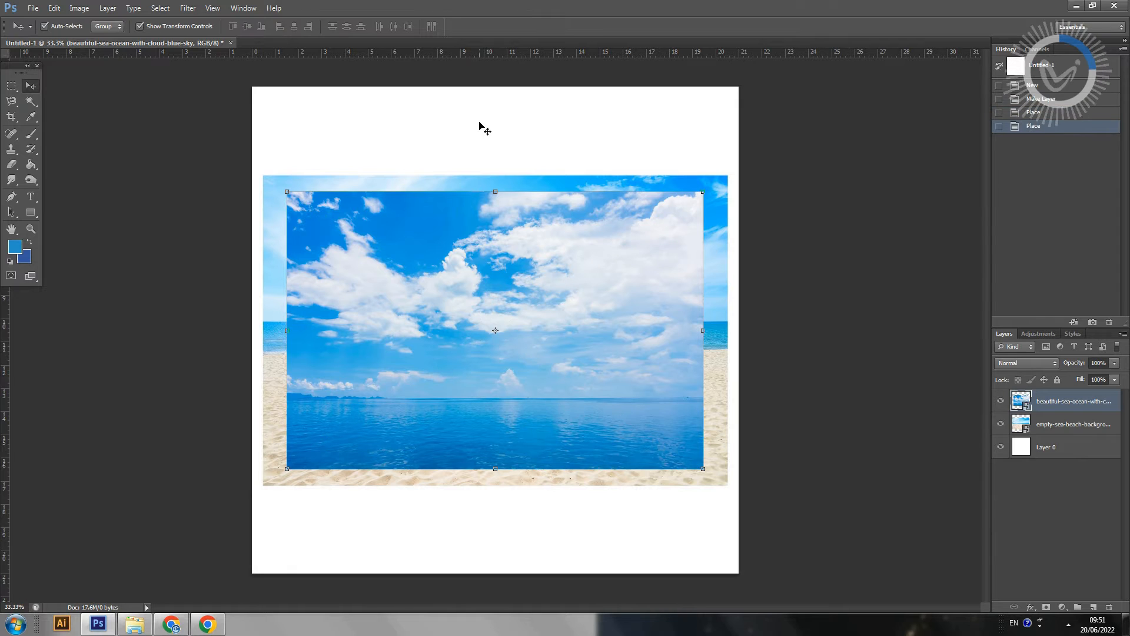
Step: Hide the cloudy sea layer, then align the beach photo with the canvas's lower edge and enlarge it to about 109% to span the width
left_click(1001, 401)
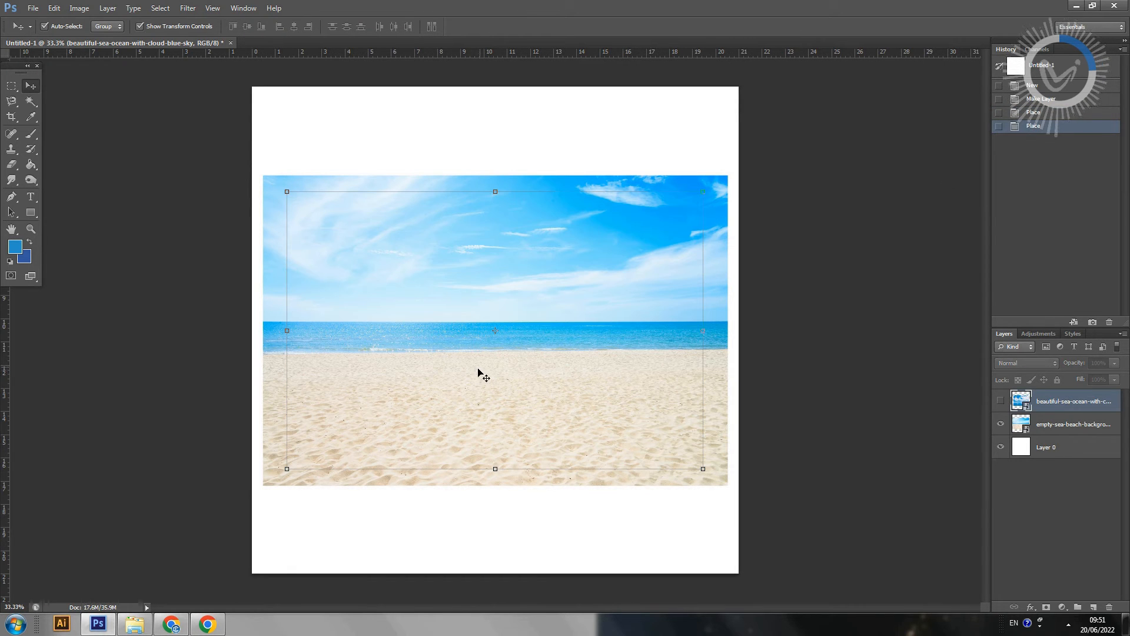
left_click(1033, 420)
left_click_drag(536, 277, 526, 365)
left_click_drag(717, 264, 707, 195)
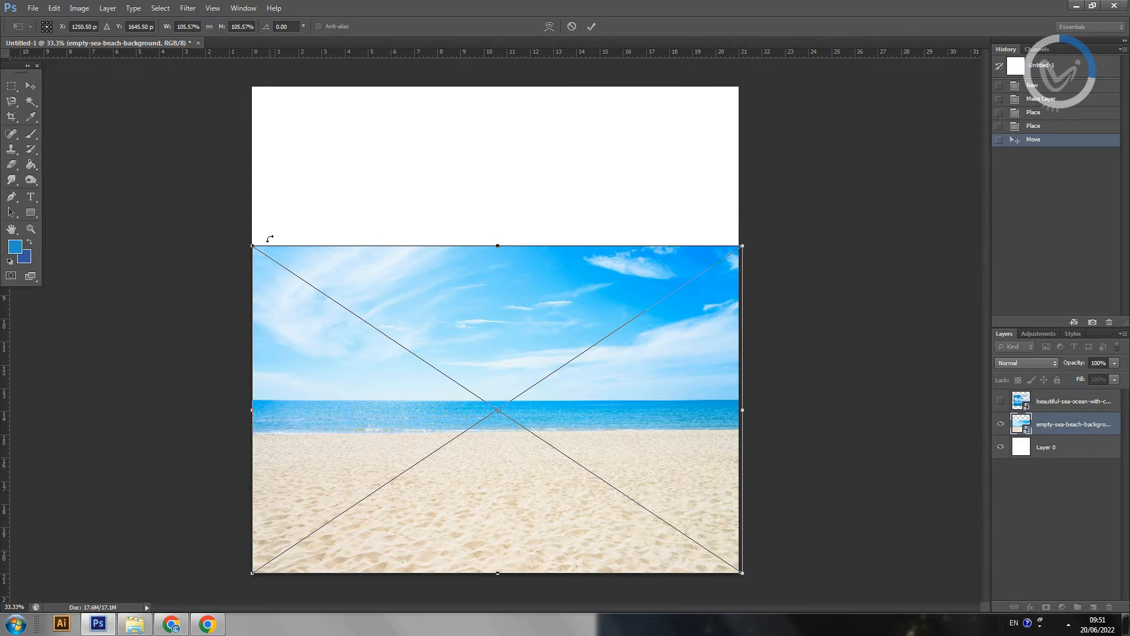
left_click_drag(250, 247, 236, 235)
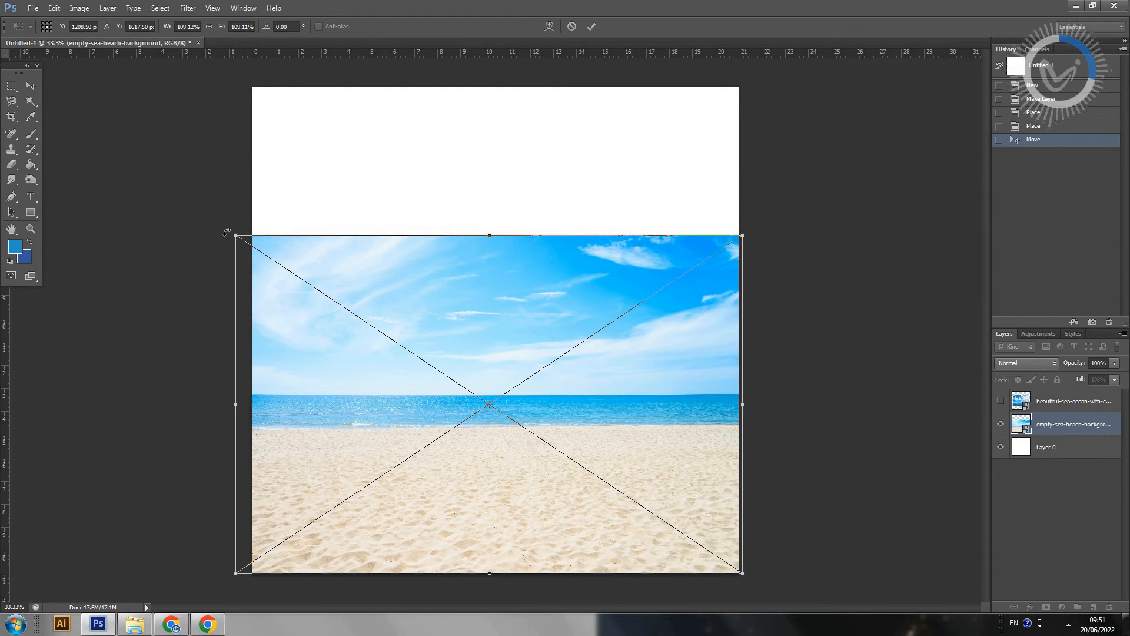
key("Return")
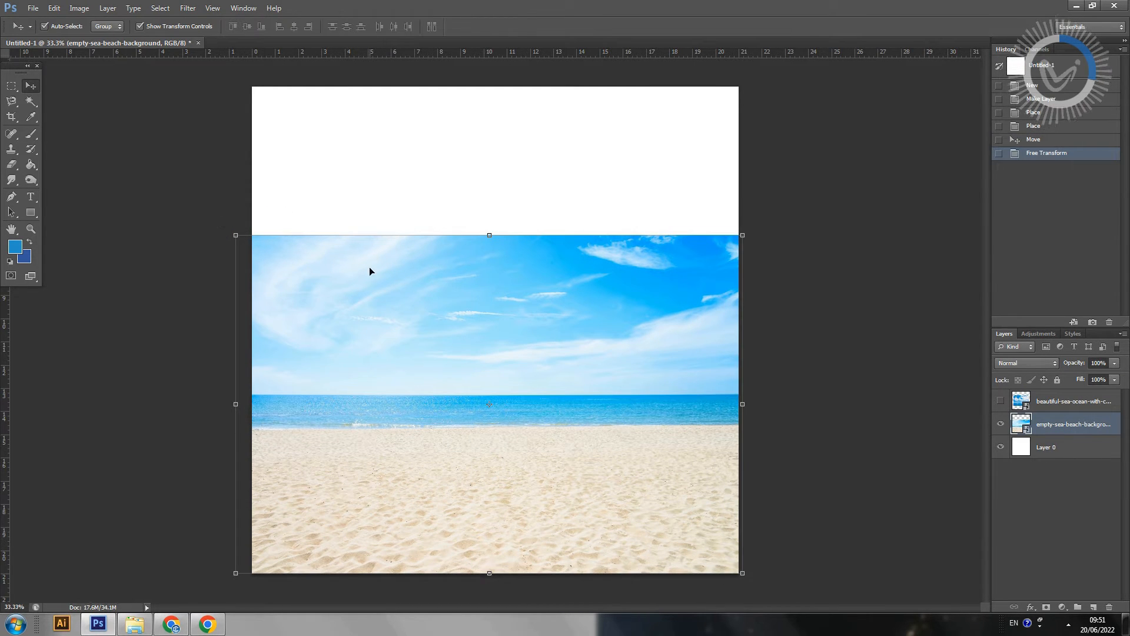
Step: Show the cloudy sea layer, move it to the canvas's upper-left corner and enlarge it proportionally to about 141%
left_click(1001, 401)
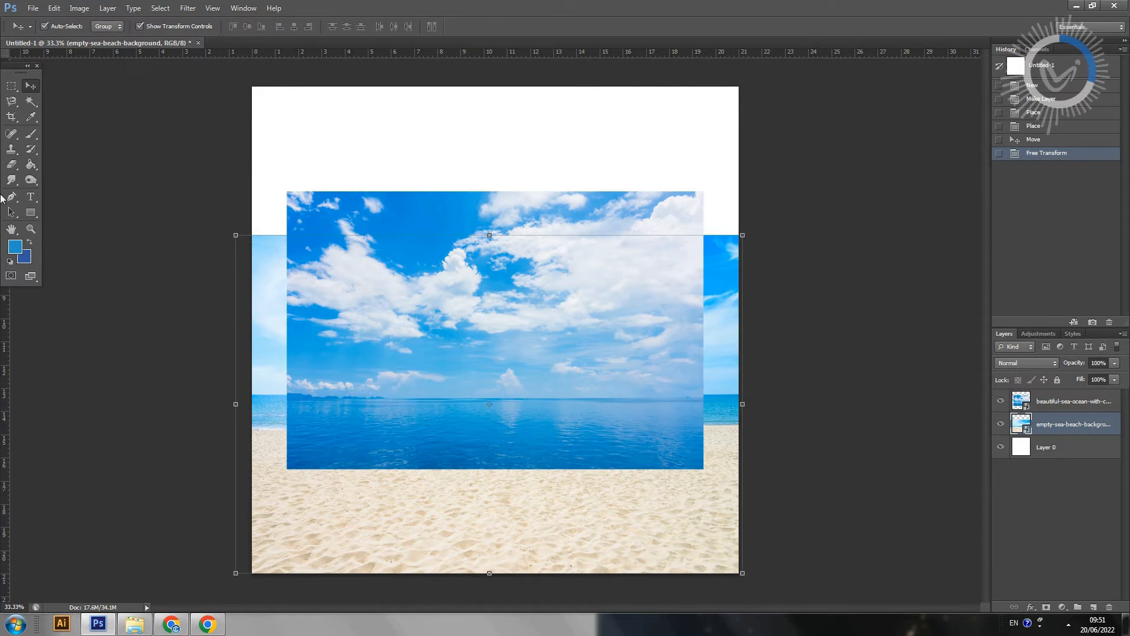
right_click(346, 257)
left_click(373, 266)
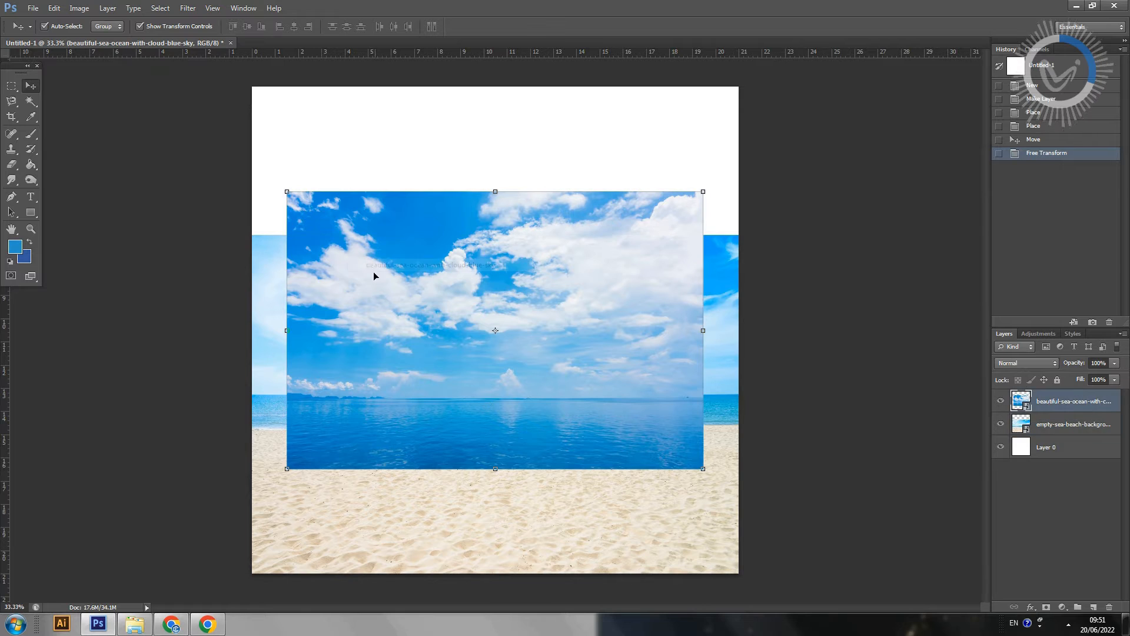
left_click_drag(374, 272, 339, 175)
left_click_drag(662, 366, 860, 447)
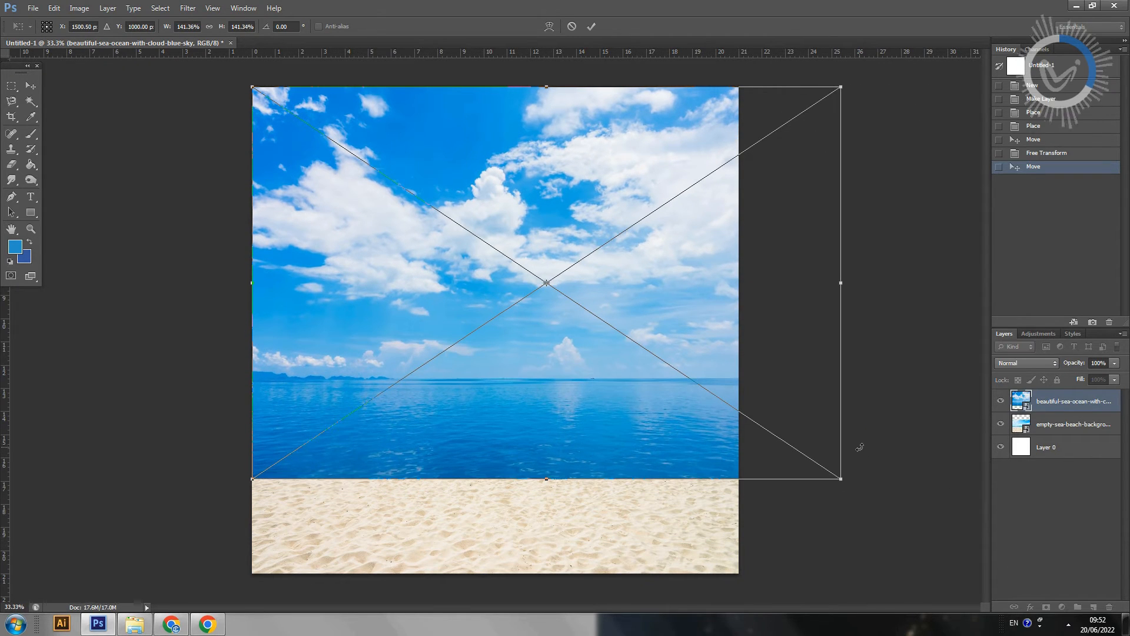
key("Return")
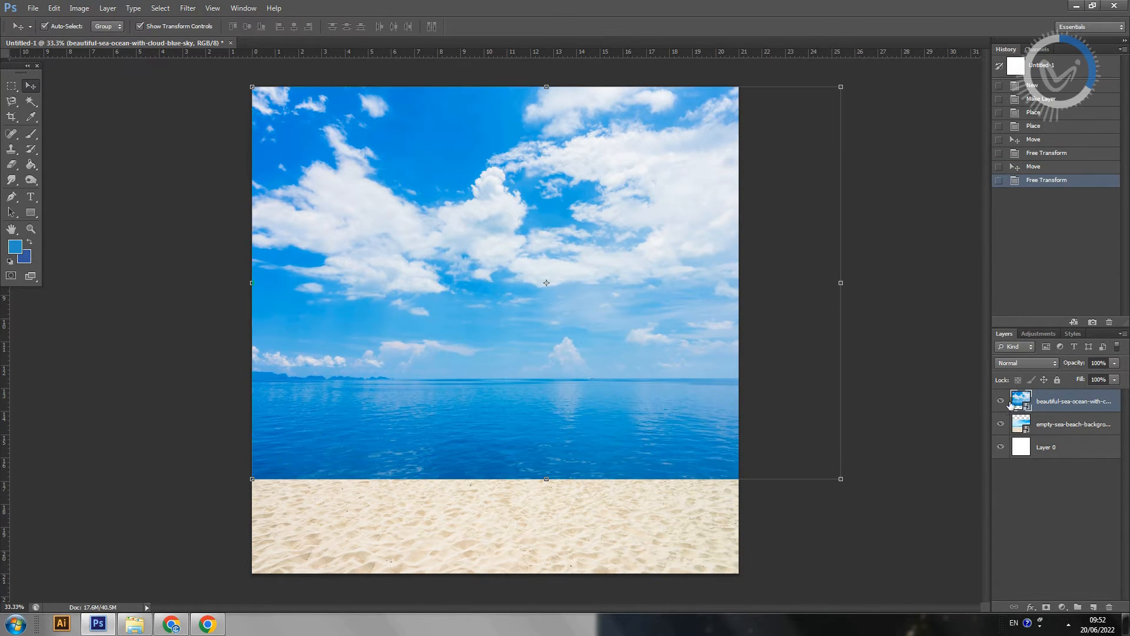
Step: Compare the cloudy sea layer with the beach below, then scale it down proportionally to about 125%, keeping its upper-left corner fixed
left_click(1002, 401)
left_click(1004, 400)
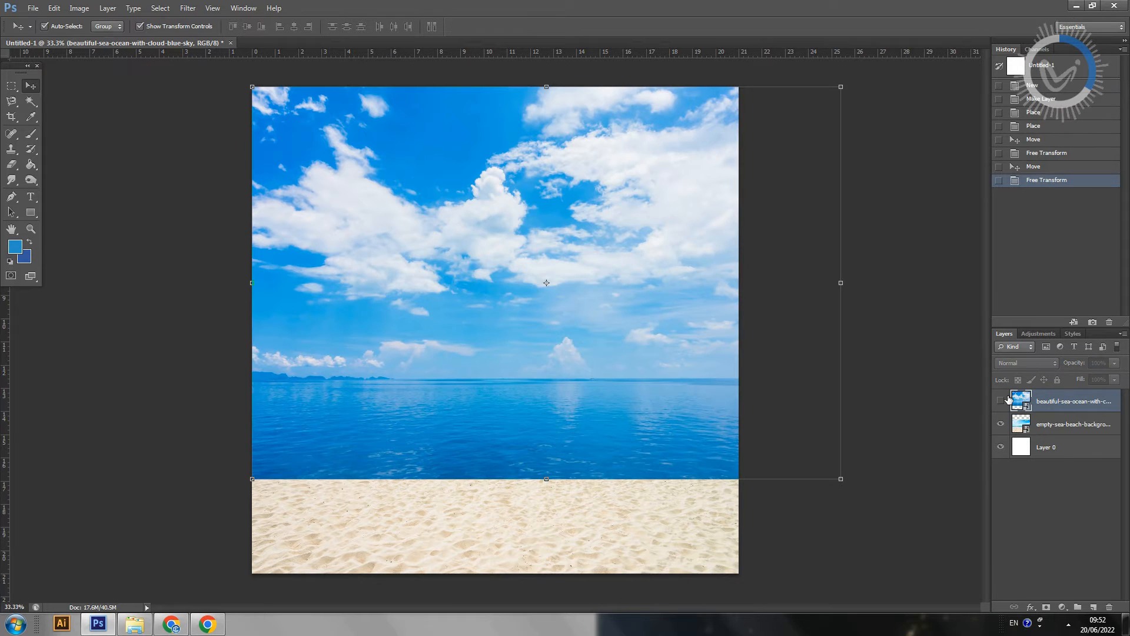
left_click(1004, 401)
left_click(1008, 399)
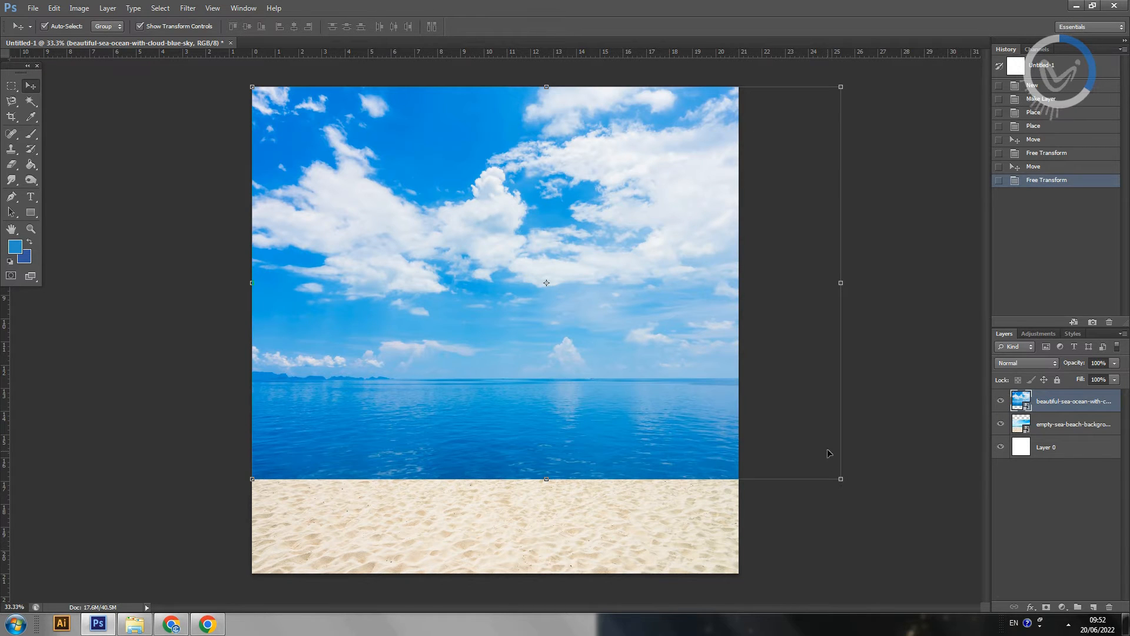
left_click_drag(842, 480, 764, 438)
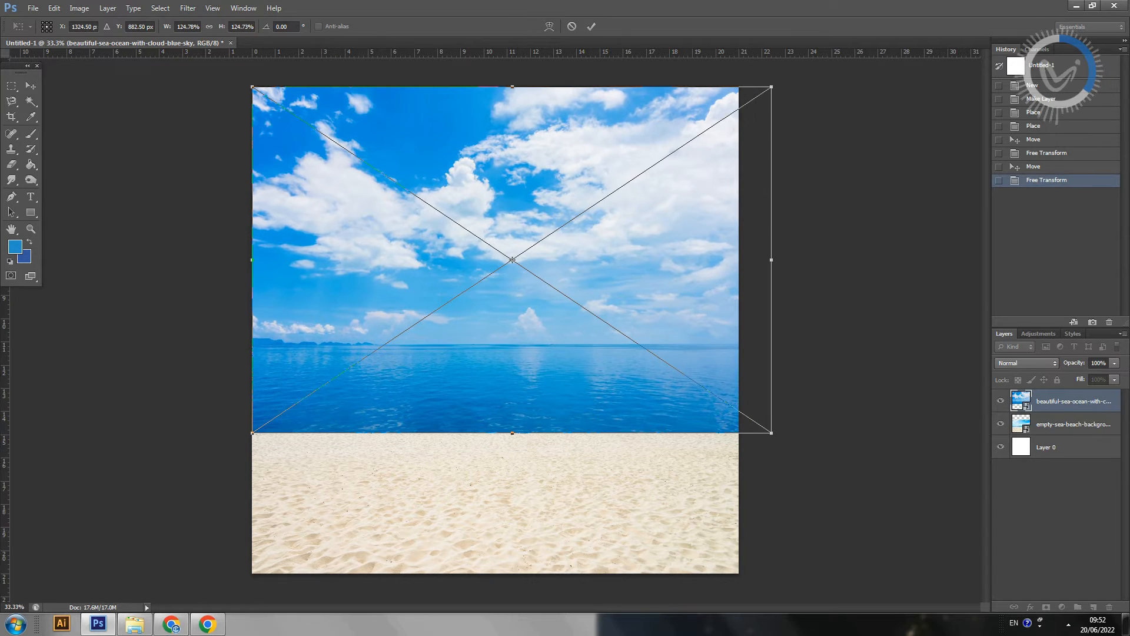
key("Return")
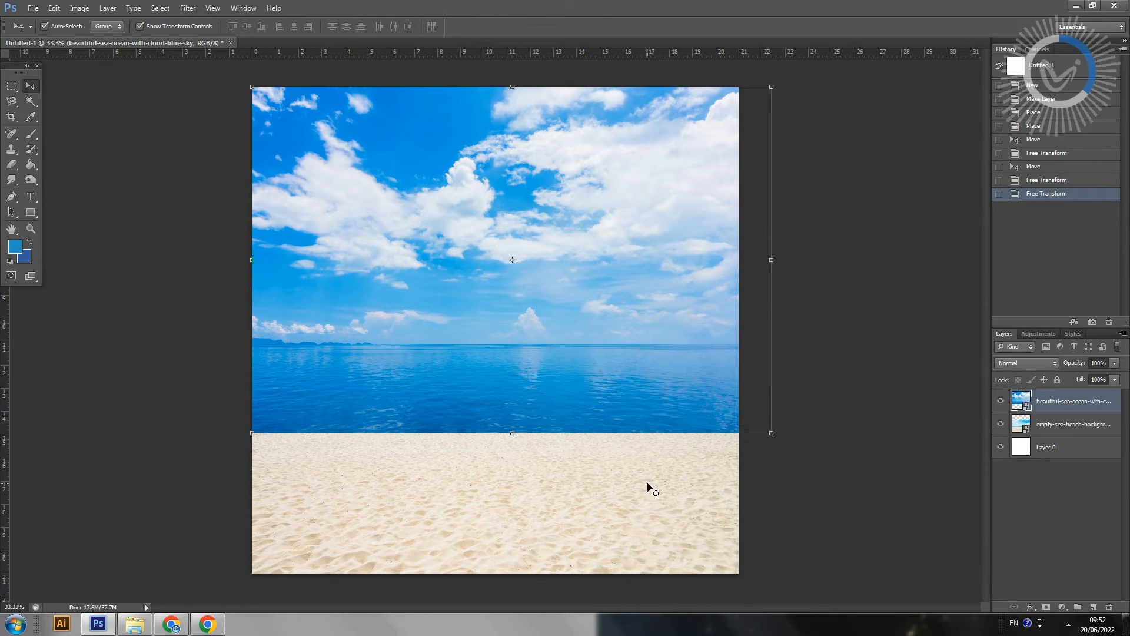
Step: Set the cloudy sea layer's opacity to 65% and move it down until its horizon lines up with the beach photo's horizon
left_click(1000, 401)
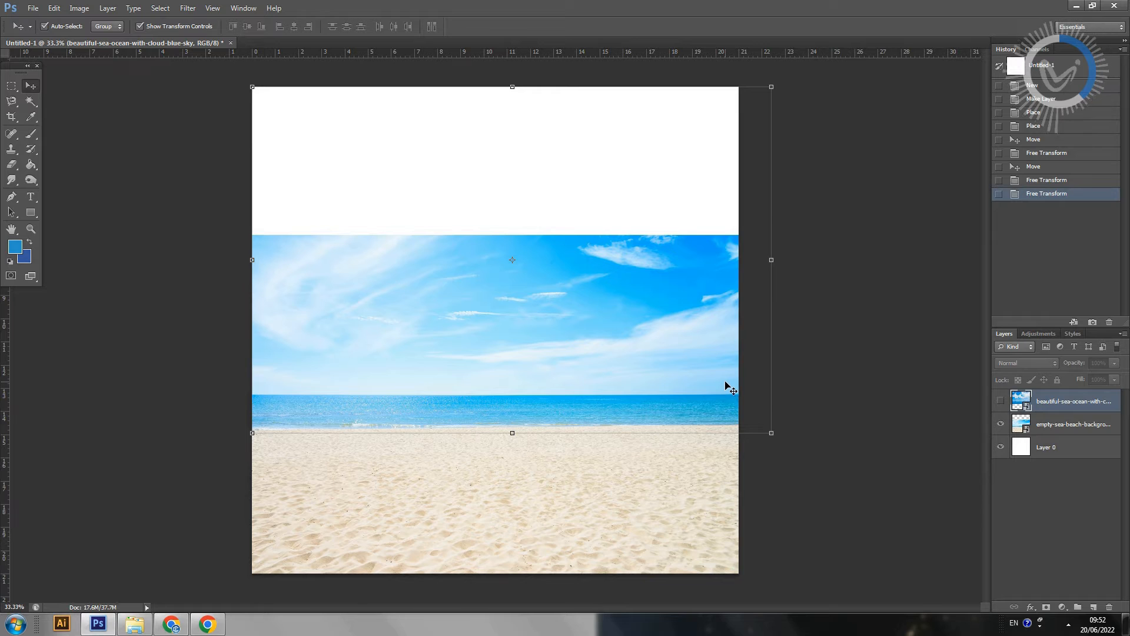
left_click(1001, 405)
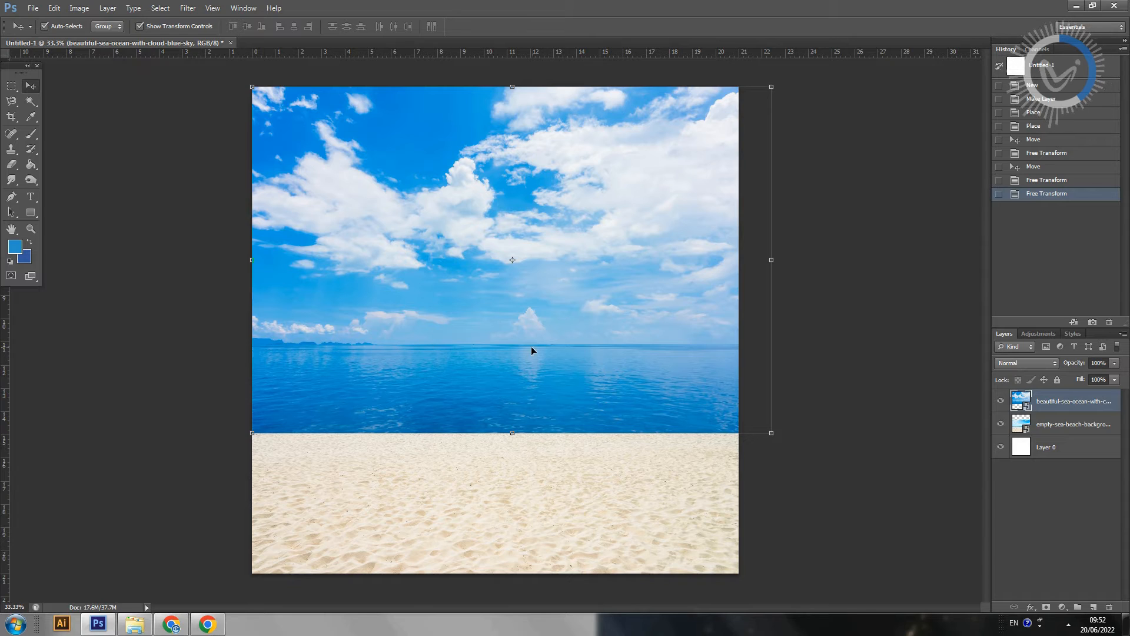
left_click(1115, 364)
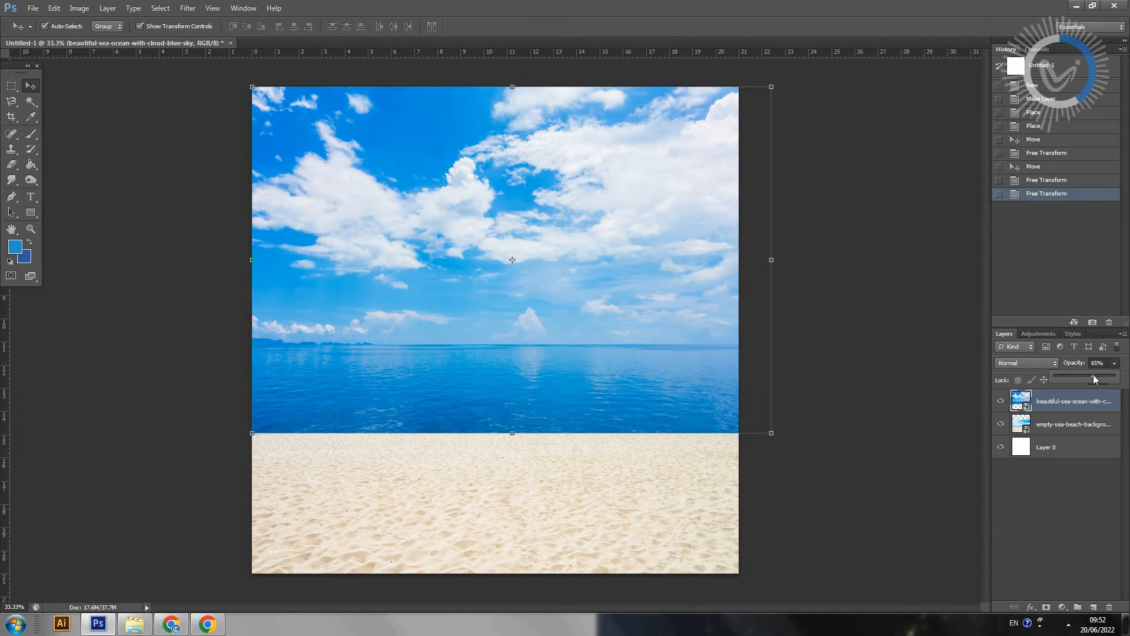
left_click_drag(1095, 379, 1094, 378)
left_click_drag(628, 180, 625, 232)
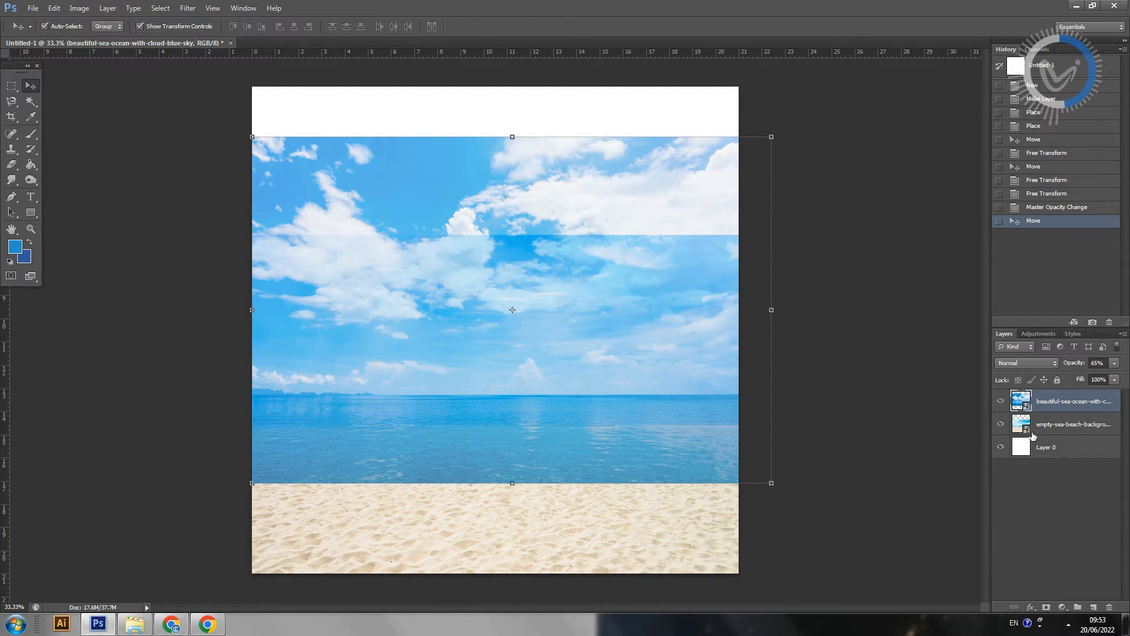
Step: Duplicate the cloudy sea layer and hide the copy
left_click_drag(1089, 402, 1094, 607)
left_click(1000, 401)
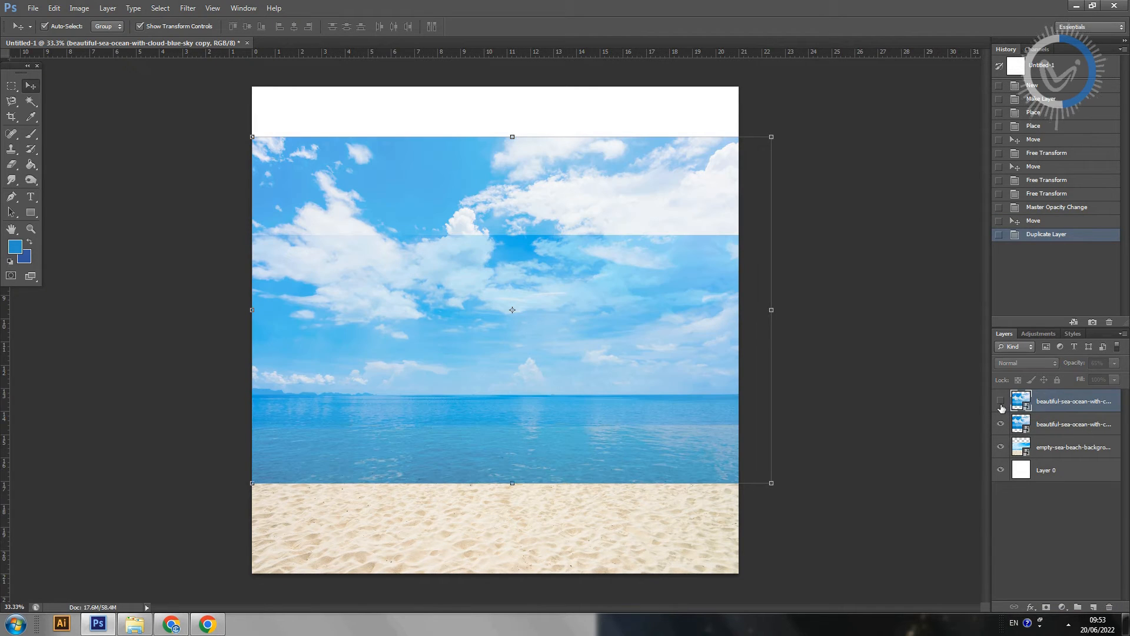
Step: Rasterize the visible cloudy sea layer and the beach layer so both can be edited with the Eraser
left_click(1016, 427)
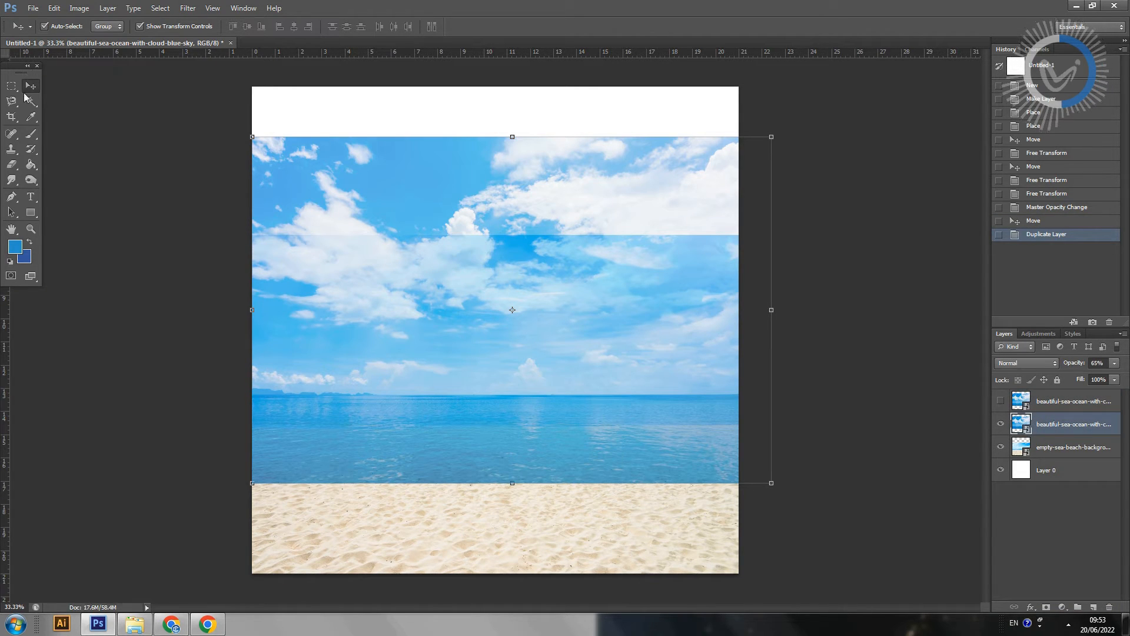
left_click(10, 167)
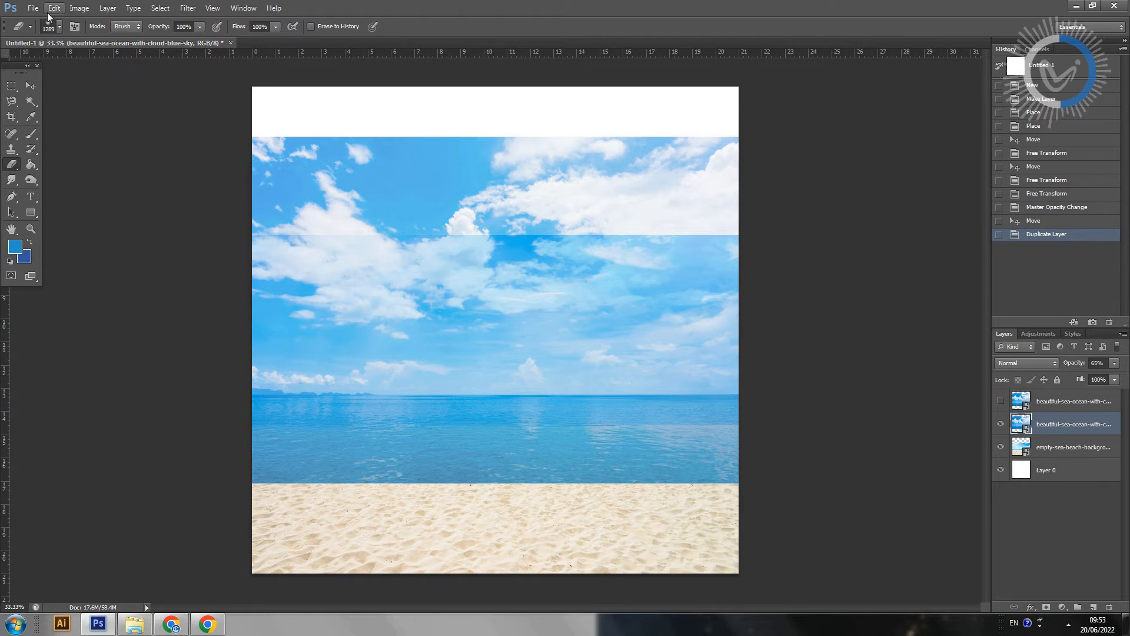
right_click(1058, 430)
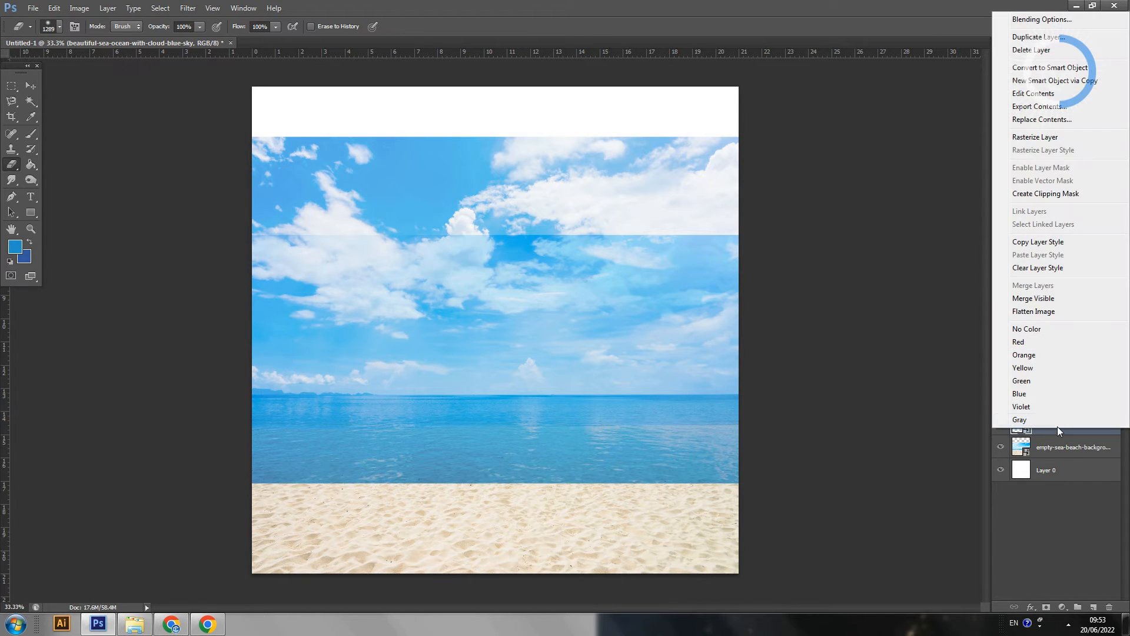
left_click(1053, 137)
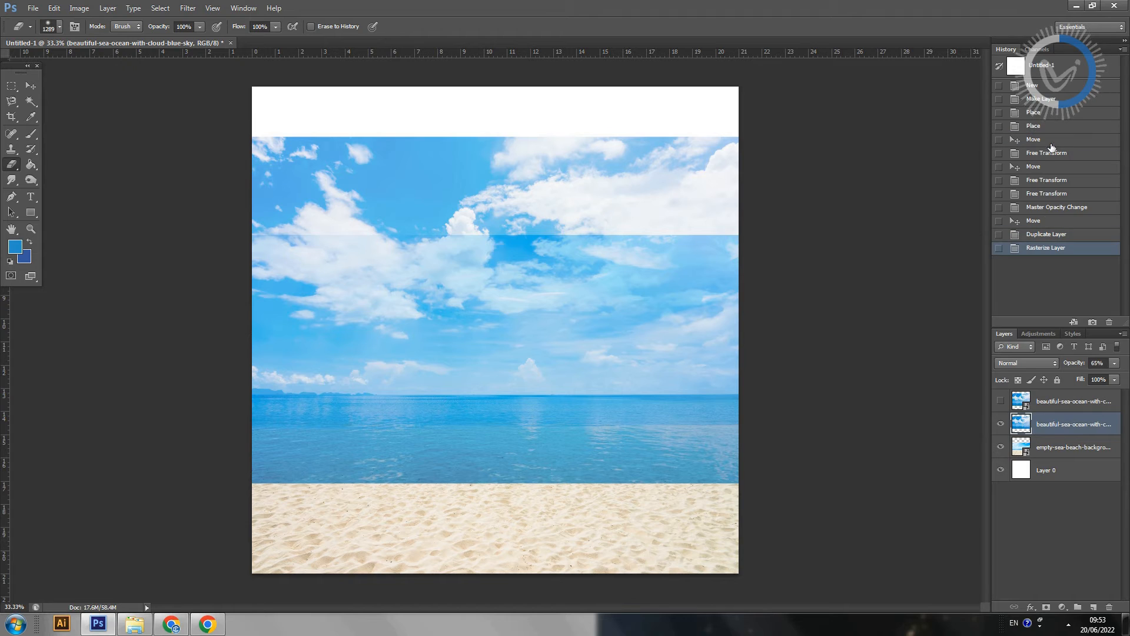
left_click(1061, 447)
right_click(1061, 448)
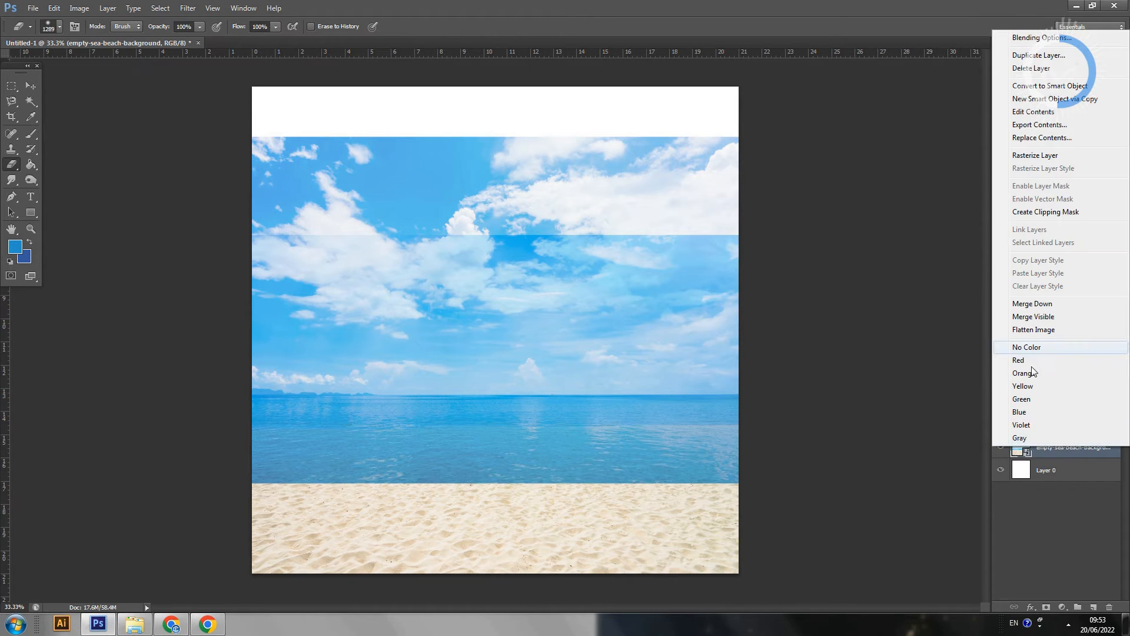
left_click(1035, 155)
Step: Reduce the eraser brush to 689 px, try erasing the lower-left sea edge on the cloudy sea layer, and undo the stroke
left_click(1069, 426)
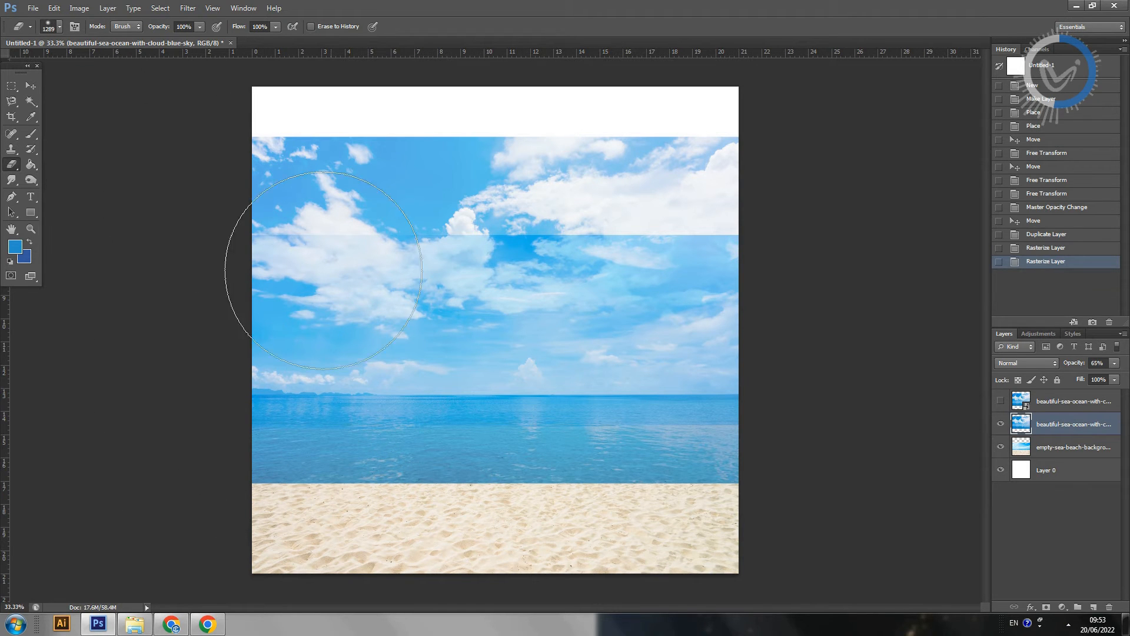
mouse_move(354, 295)
left_mouse_down()
mouse_move(367, 291)
mouse_move(294, 288)
mouse_move(322, 290)
left_mouse_up()
mouse_move(331, 291)
left_mouse_down()
mouse_move(366, 290)
mouse_move(300, 283)
left_mouse_up()
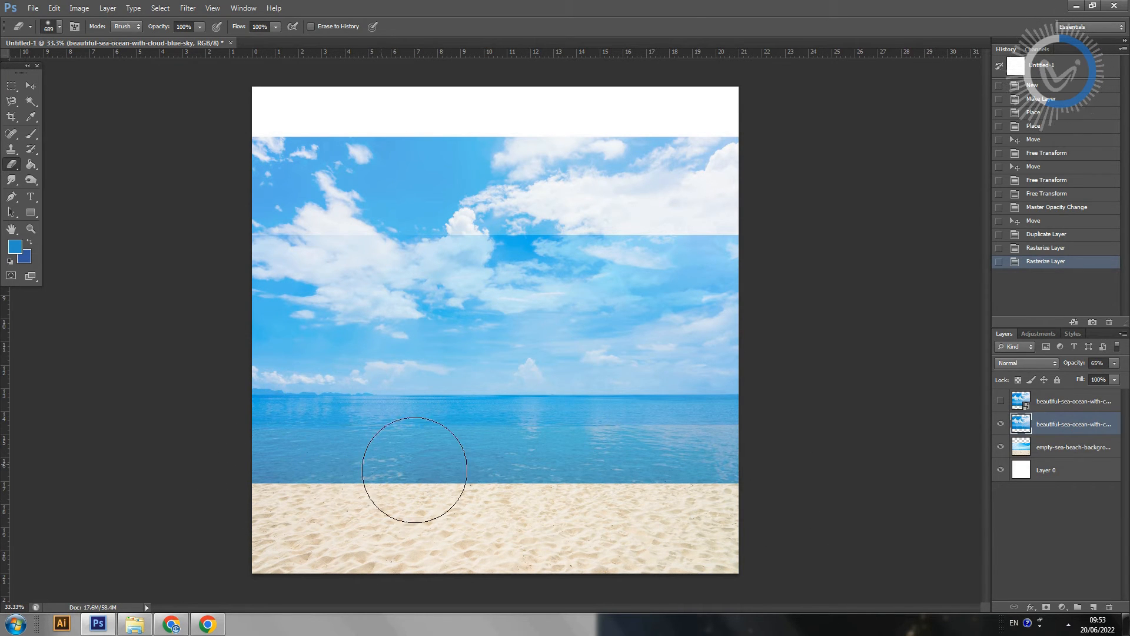
mouse_move(277, 479)
left_mouse_down()
mouse_move(349, 482)
mouse_move(252, 474)
left_mouse_up()
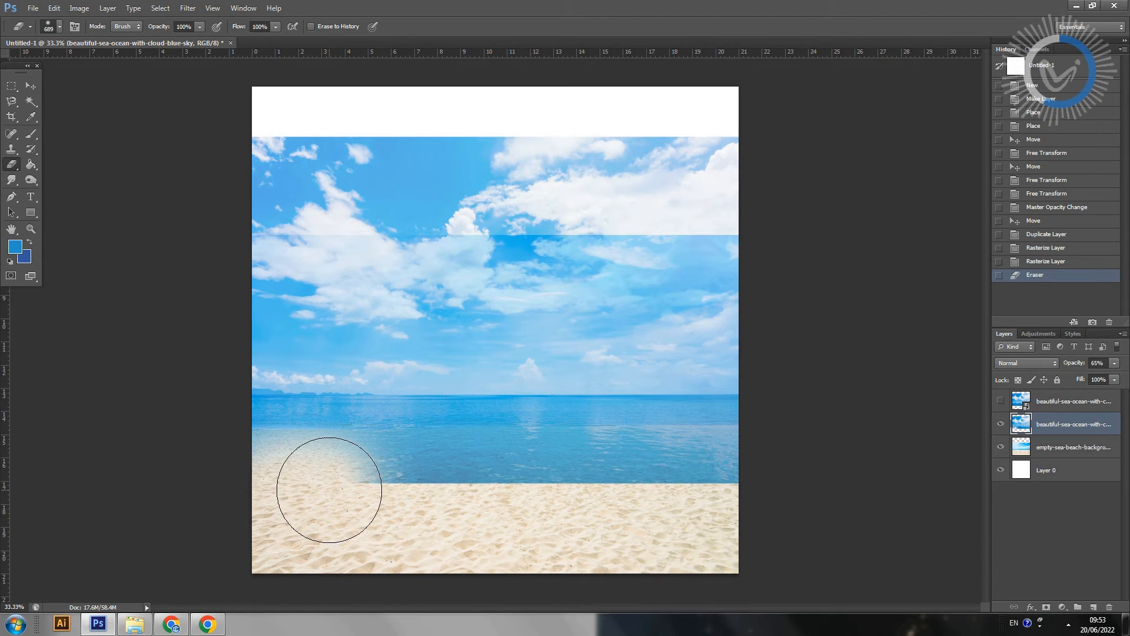
key("ctrl+z")
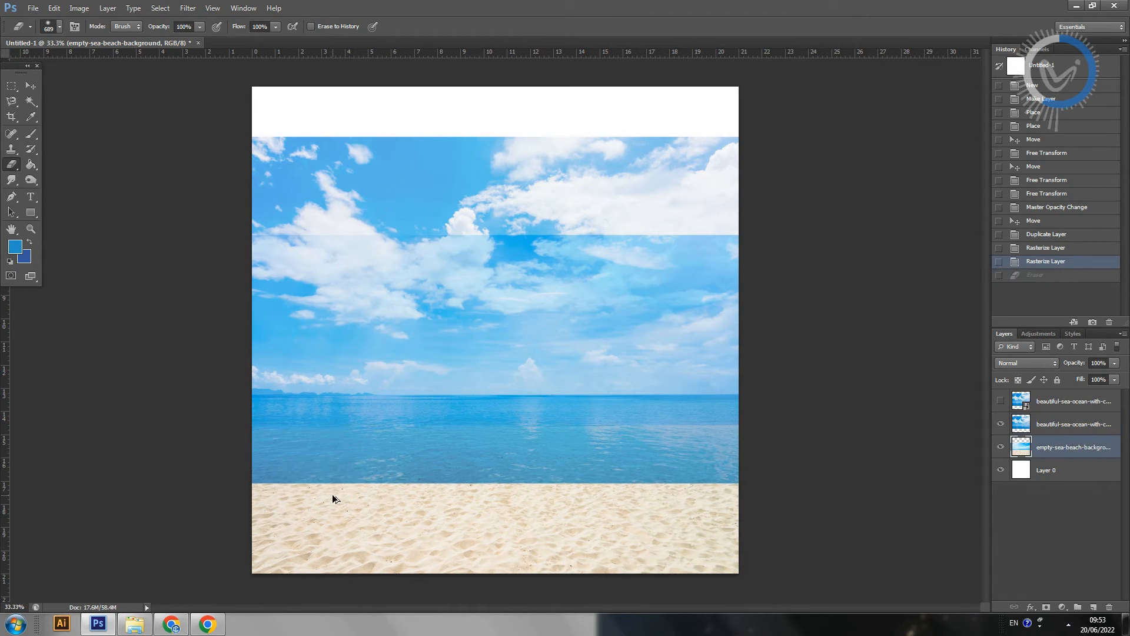
Step: Enlarge the eraser brush to 983 px and undo a test stroke over the beach layer's sand
left_click_drag(348, 498, 378, 499)
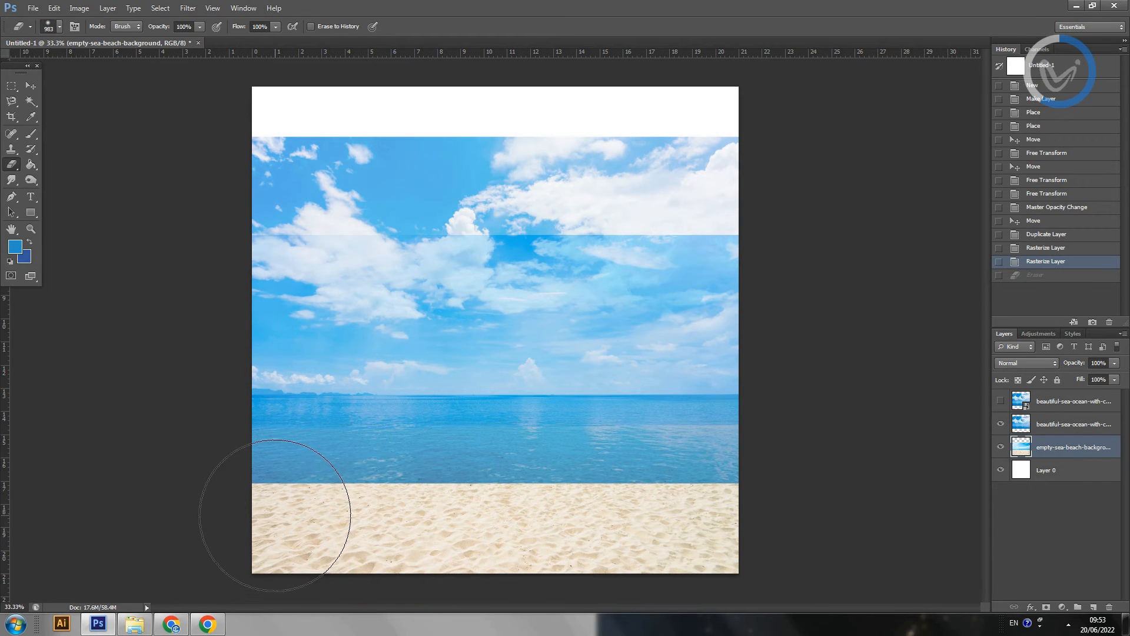
left_click_drag(272, 518, 377, 529)
key("ctrl+z")
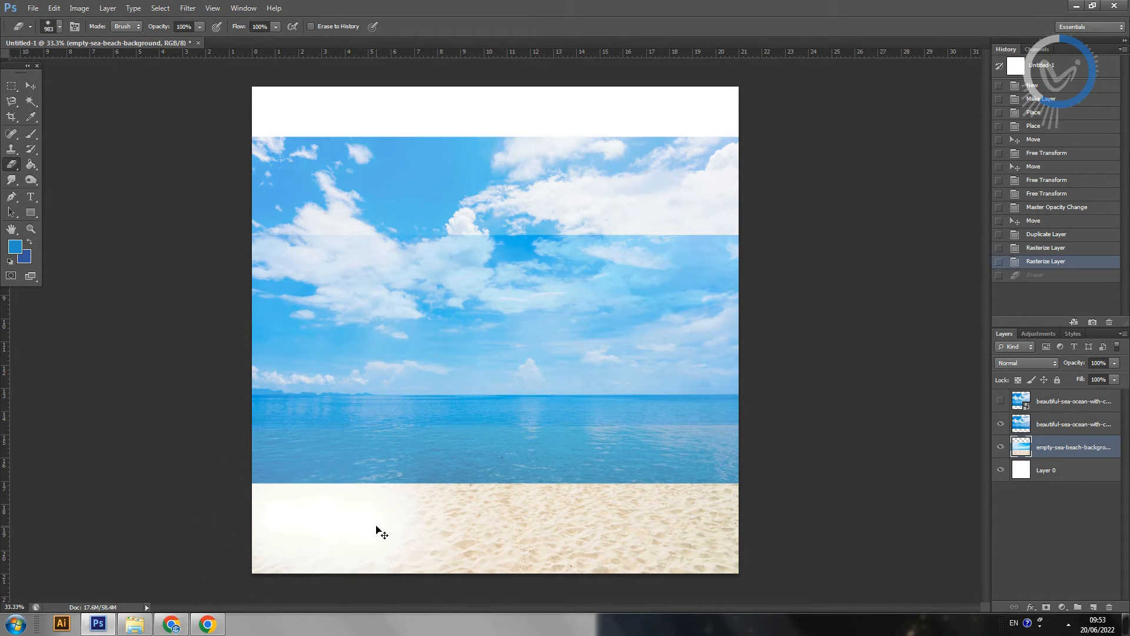
Step: Erase the lower part of the cloudy sea layer across the full canvas width, uncovering the sand up to the beach photo's shoreline
left_click(1069, 430)
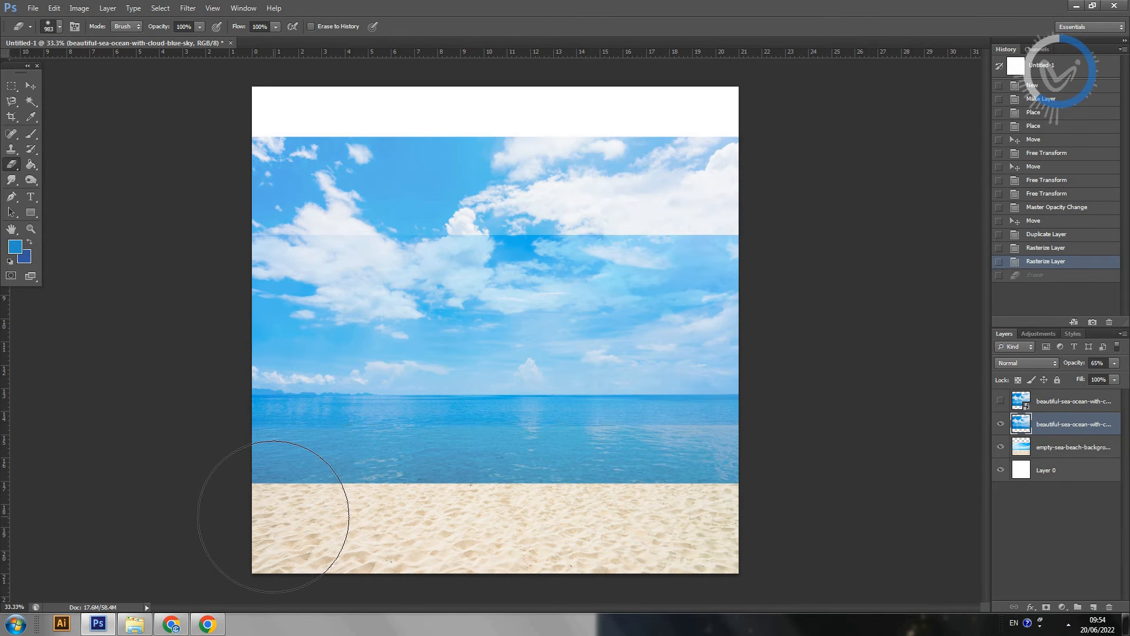
left_click_drag(265, 505, 398, 530)
left_click_drag(245, 505, 442, 534)
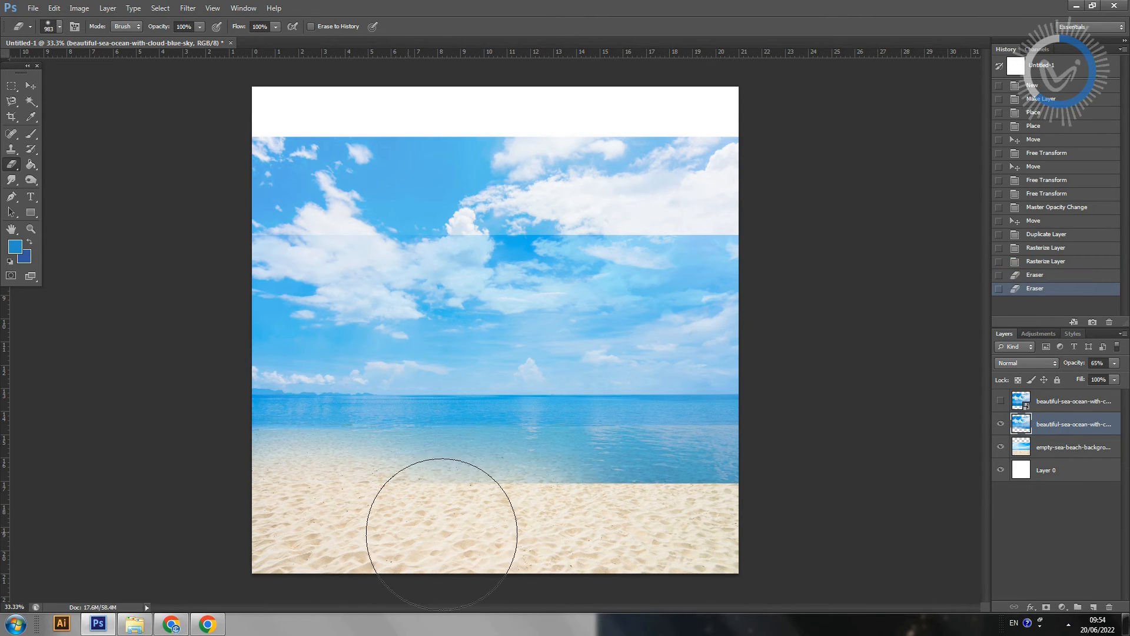
left_click_drag(359, 521, 567, 555)
mouse_move(459, 530)
left_mouse_down()
mouse_move(618, 567)
mouse_move(769, 542)
left_mouse_up()
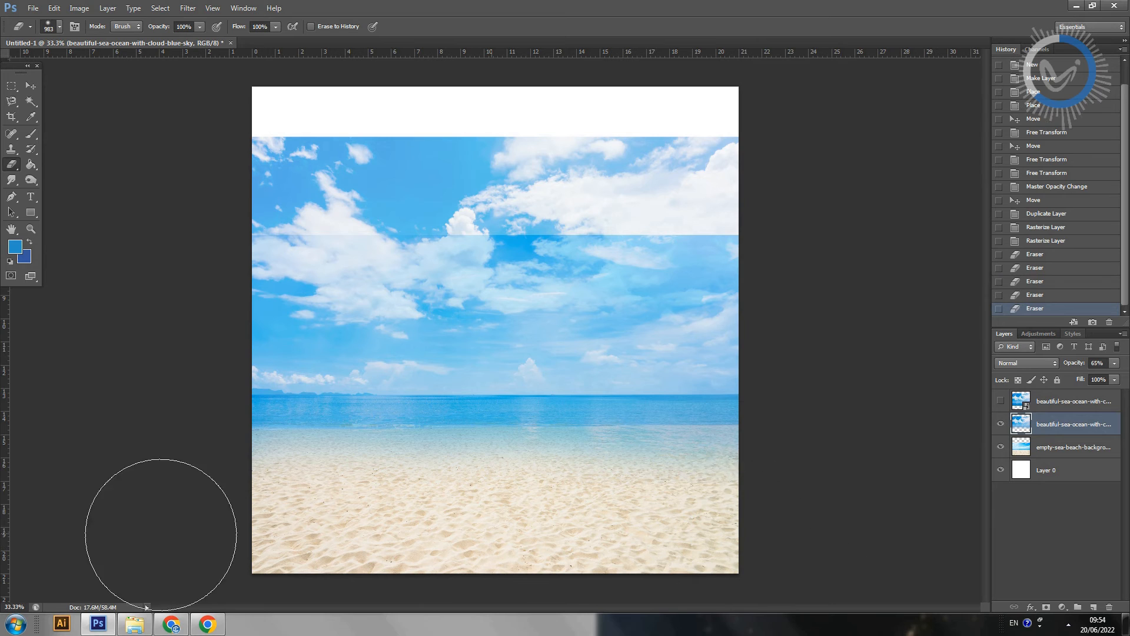
left_click_drag(37, 552, 665, 529)
left_click_drag(236, 560, 792, 565)
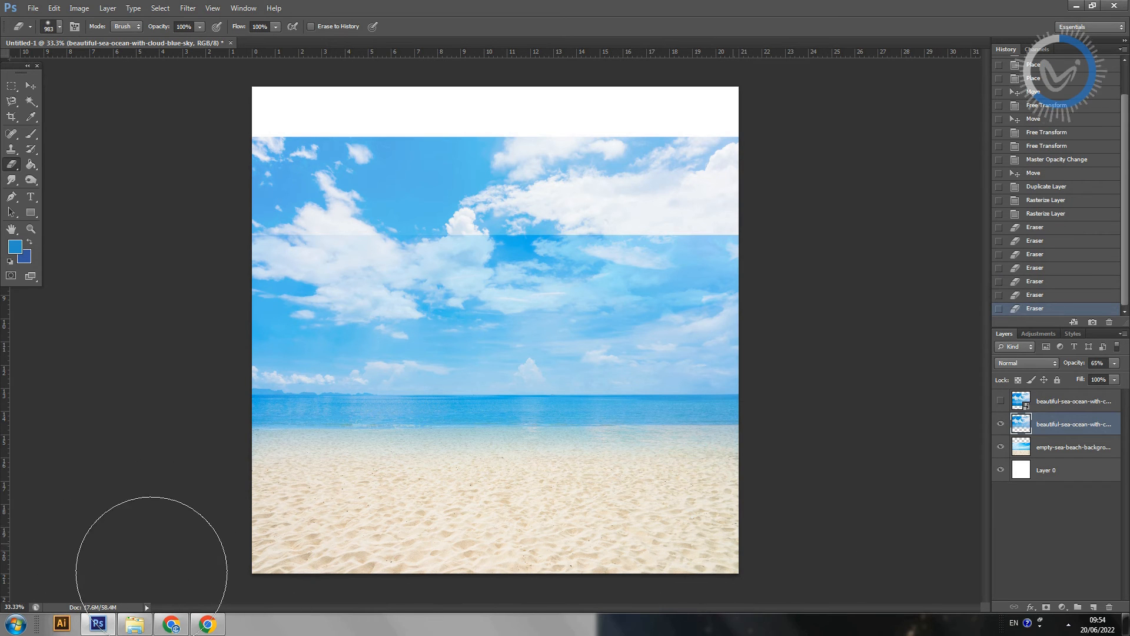
left_click_drag(151, 572, 87, 591)
mouse_move(671, 525)
left_mouse_down()
mouse_move(585, 520)
mouse_move(105, 547)
left_mouse_up()
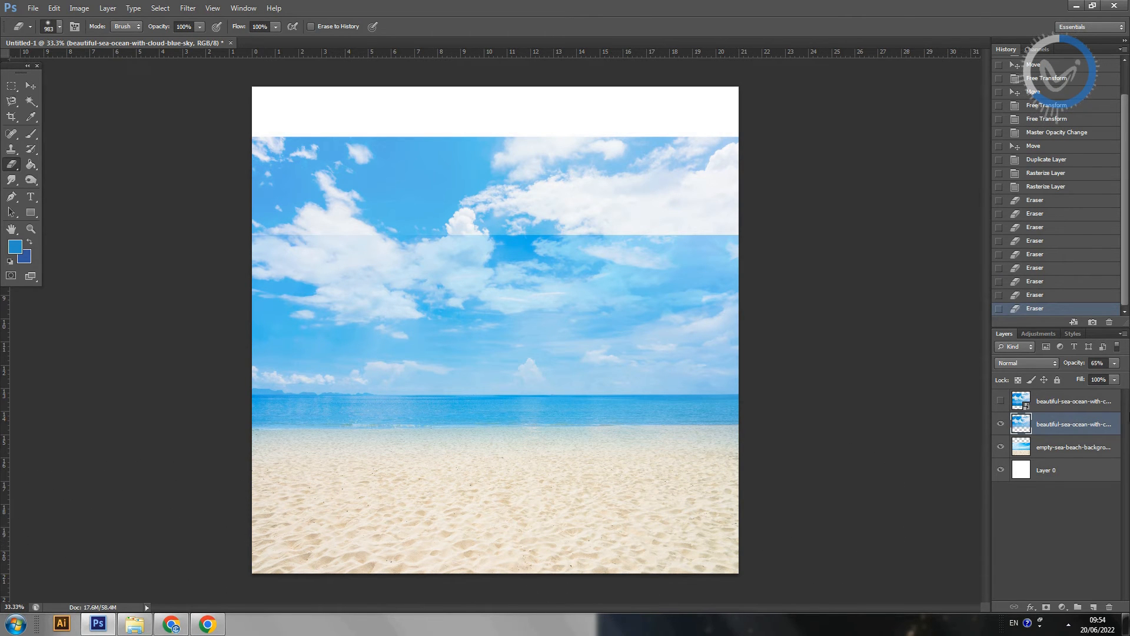
Step: Set the cloudy sea layer's opacity to 100% and toggle its visibility to compare it with the beach photo
left_click(1114, 364)
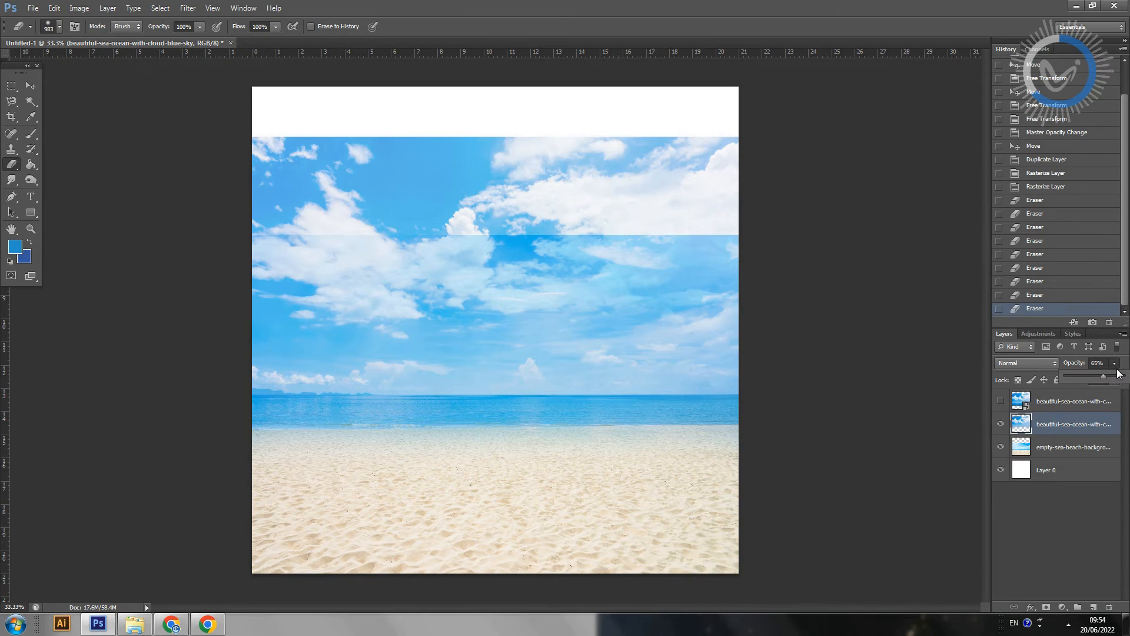
left_click_drag(1102, 376, 1125, 375)
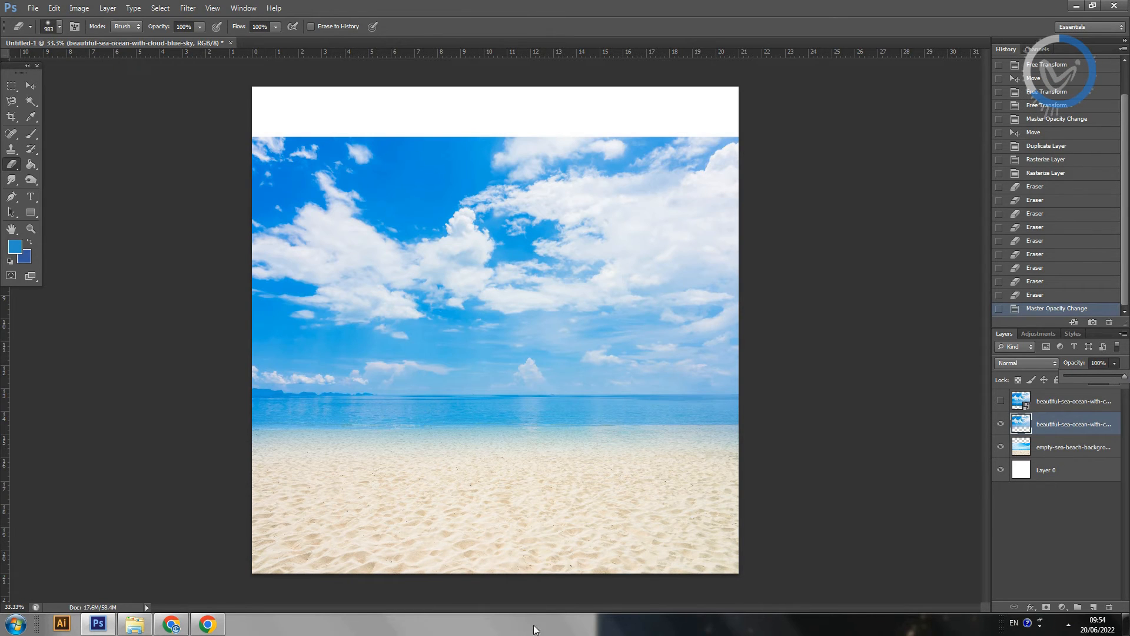
left_click(1001, 424)
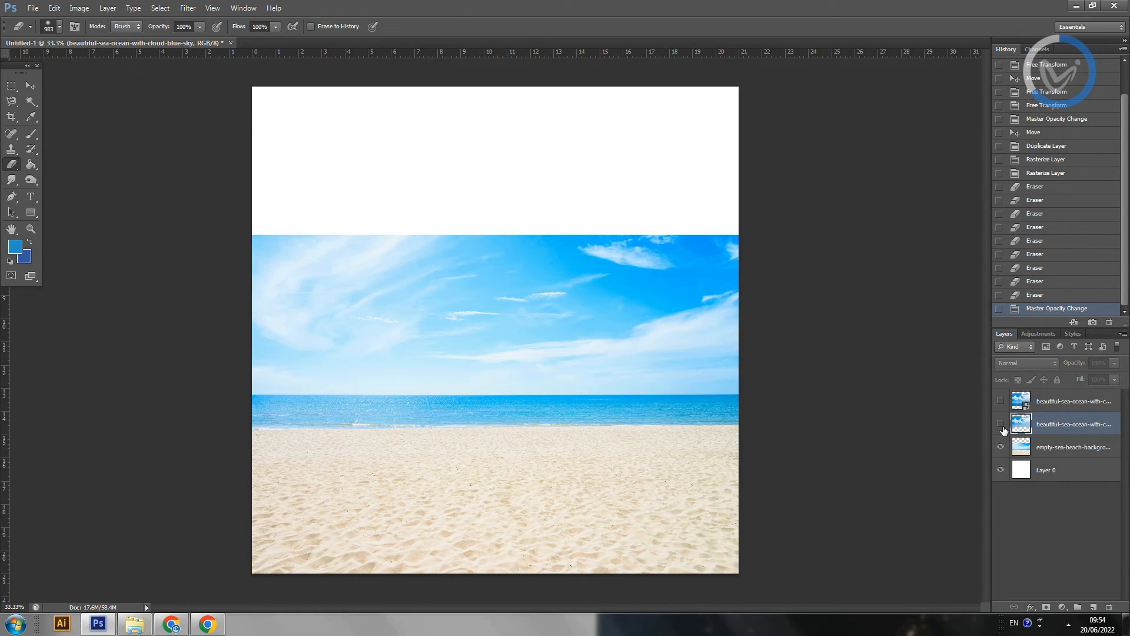
left_click(1001, 424)
left_click(1001, 424)
left_click(1001, 424)
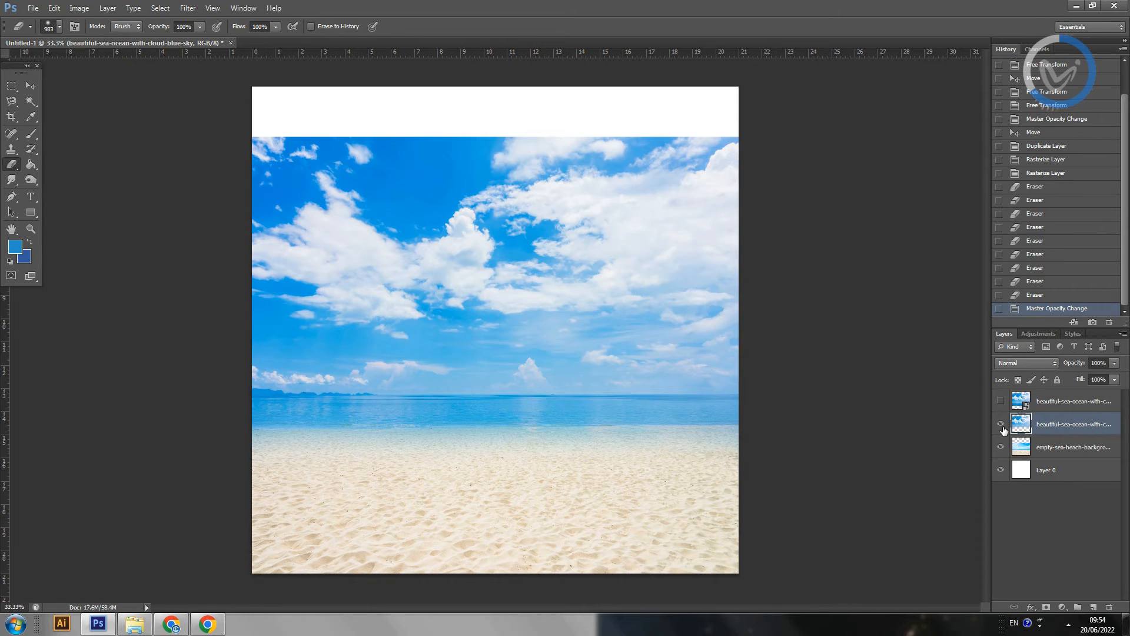
left_click(1001, 424)
left_click(1001, 424)
Step: Erase the remaining blue haze of the cloudy sea layer along the shoreline with a 395 px eraser brush
mouse_move(333, 470)
left_mouse_down()
mouse_move(265, 462)
mouse_move(737, 459)
left_mouse_up()
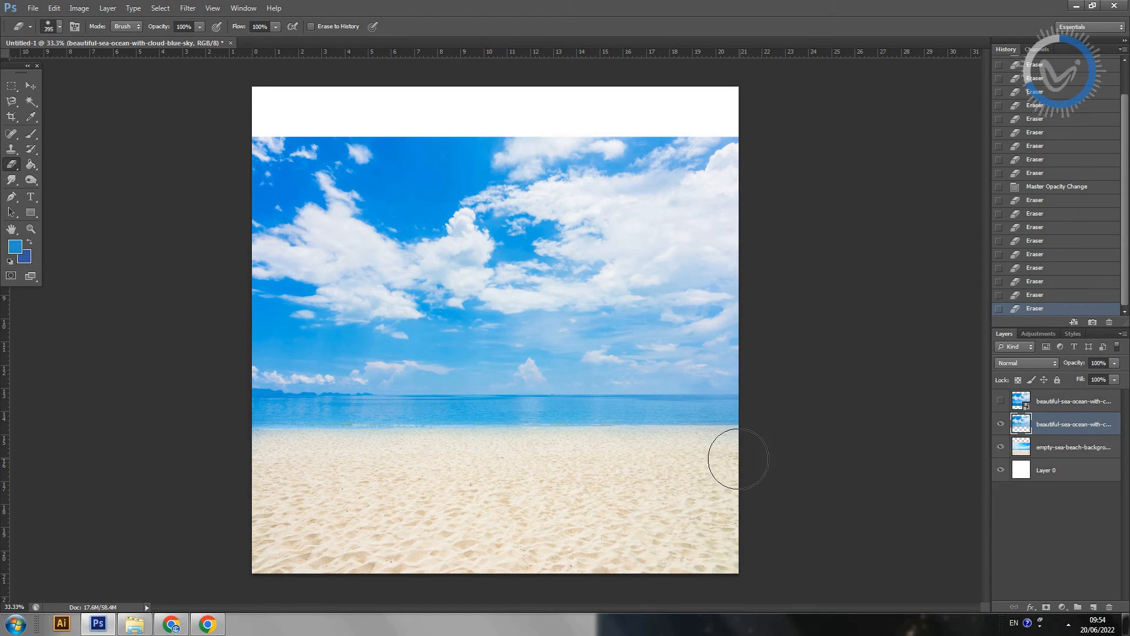
left_click(1116, 379)
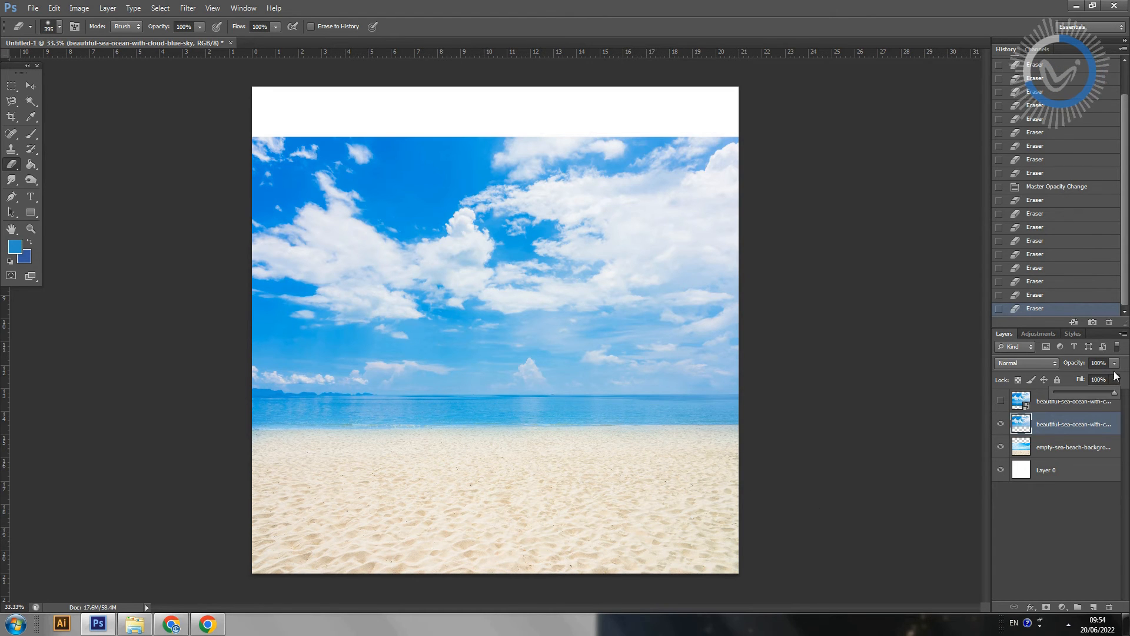
left_click(1074, 429)
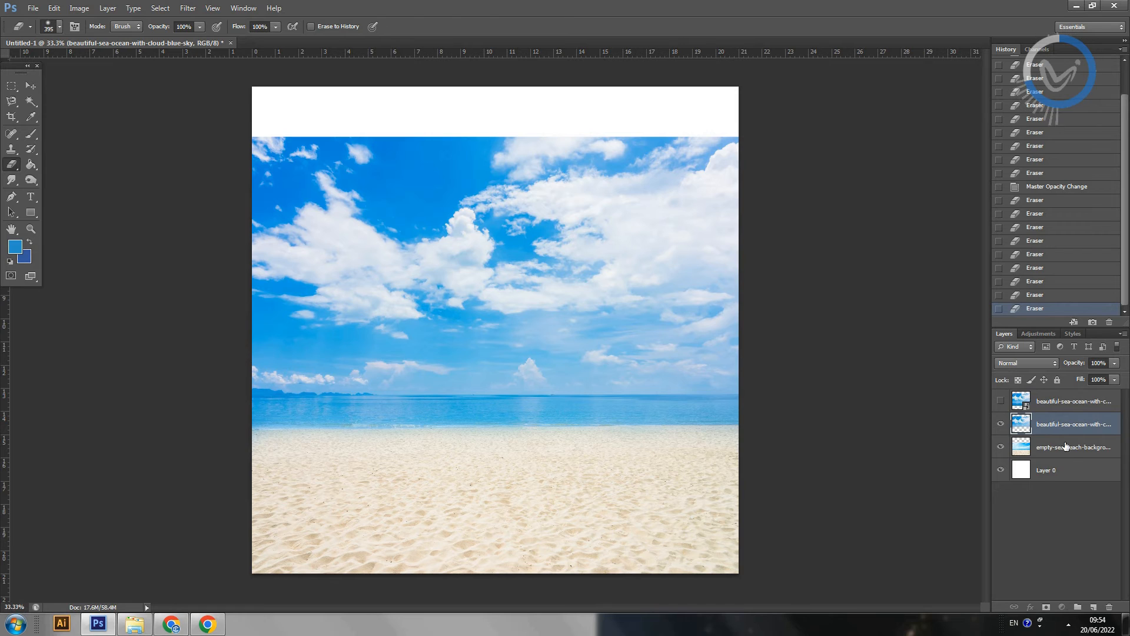
Step: Select the beach layer and compare its colours with the blend by hiding and showing the cloudy sea layer
left_click(1064, 452)
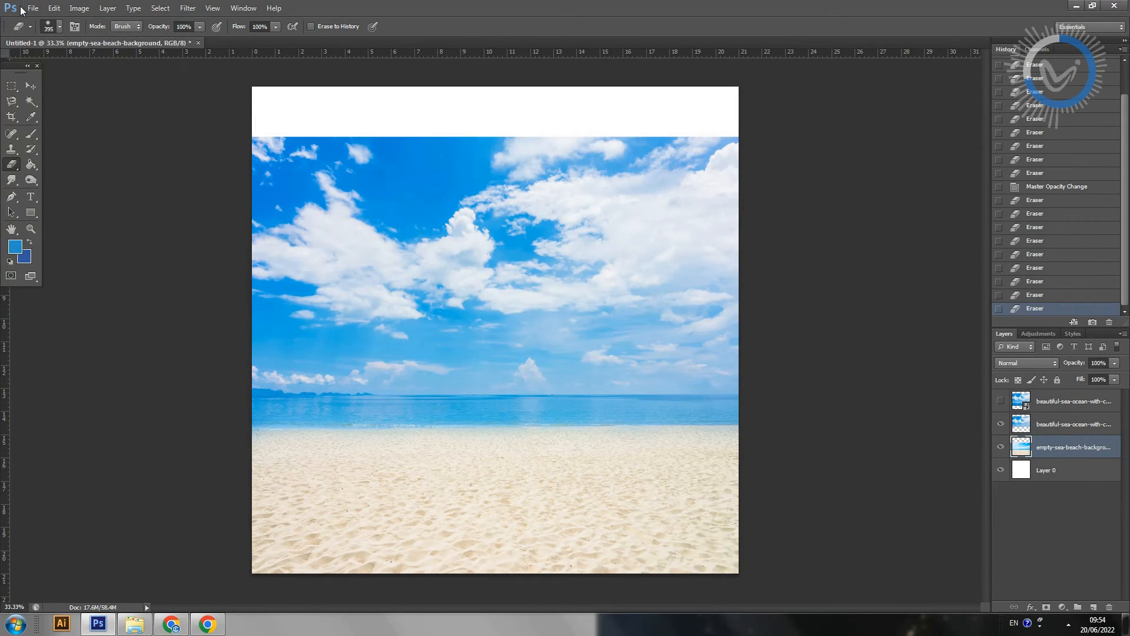
left_click(1001, 424)
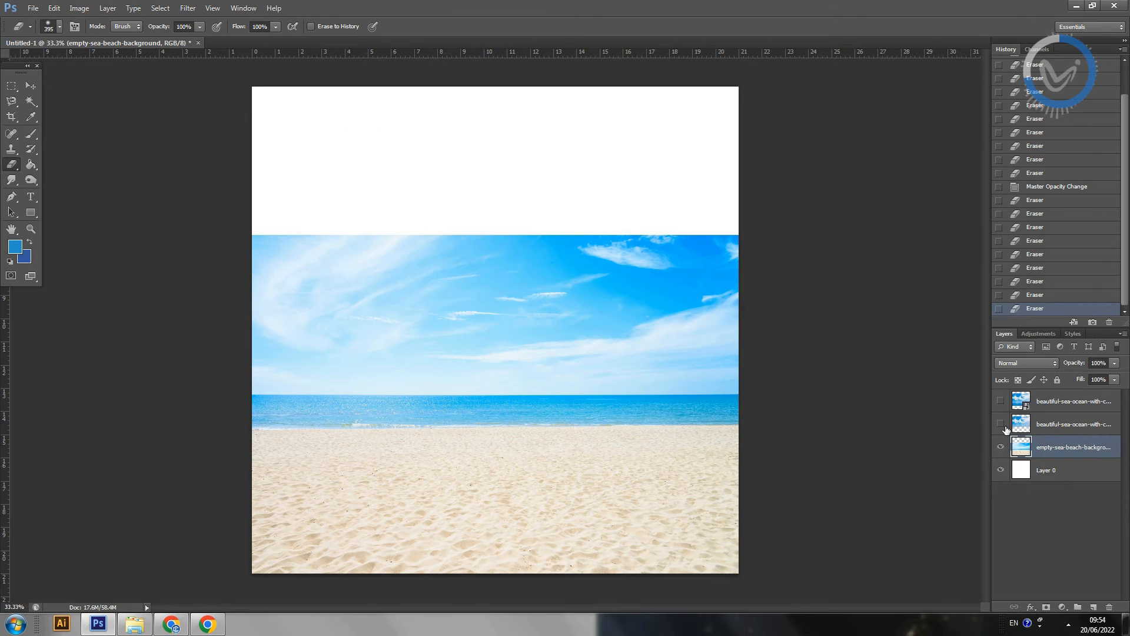
left_click(1002, 425)
left_click(1002, 425)
left_click(1001, 423)
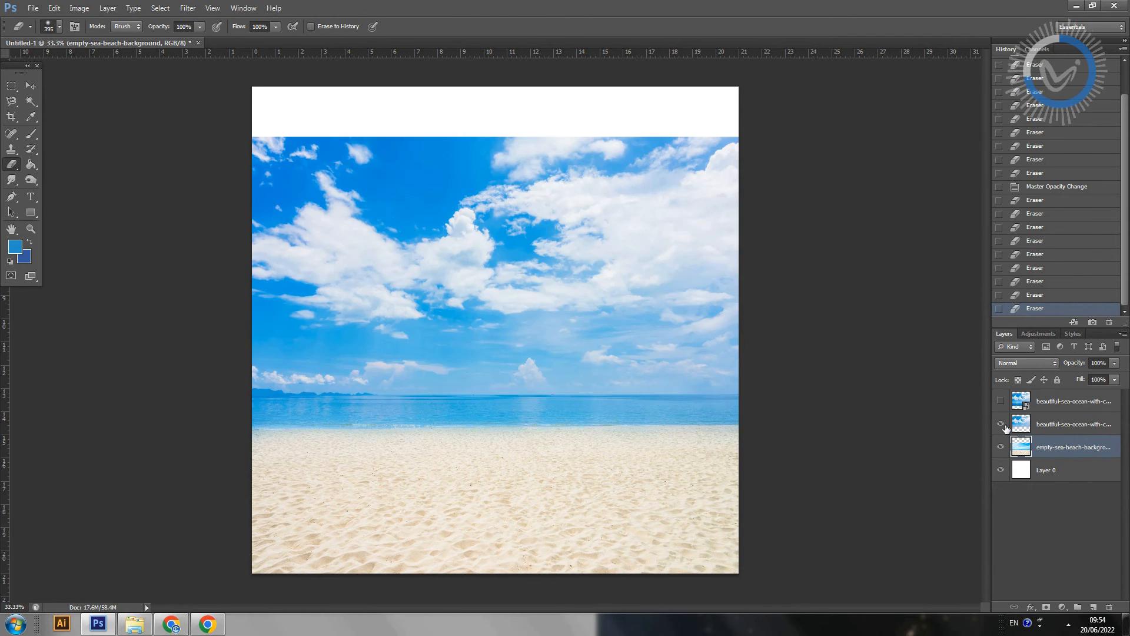
left_click(1001, 424)
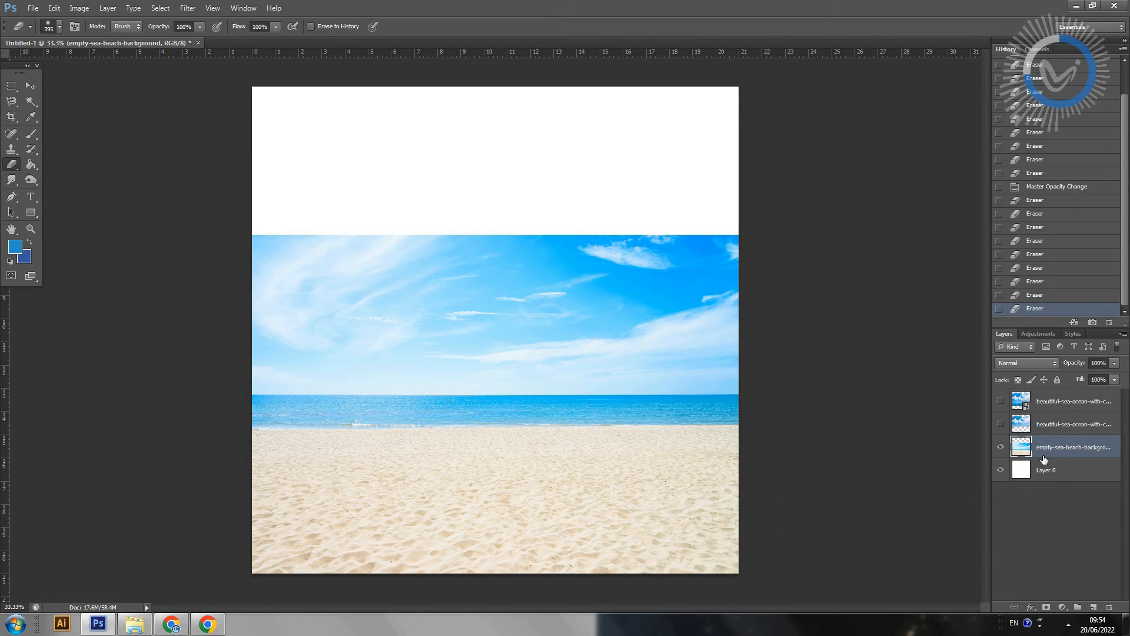
left_click(1001, 424)
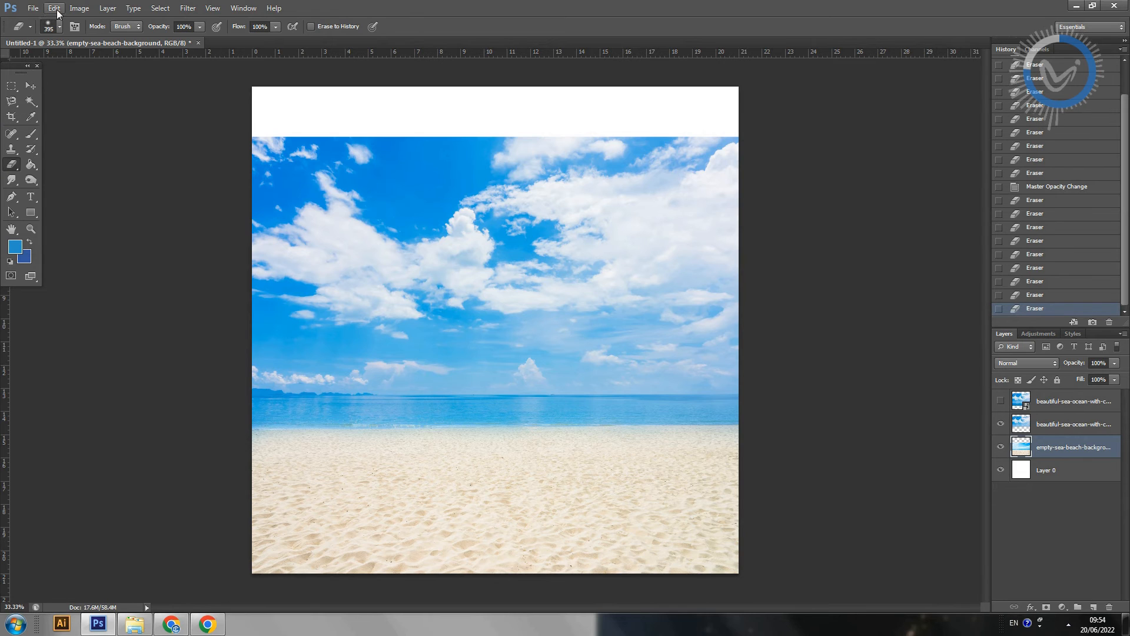
Step: Darken the beach layer with a Levels adjustment, setting the midtone input level to 0.39
left_click(79, 9)
mouse_move(80, 41)
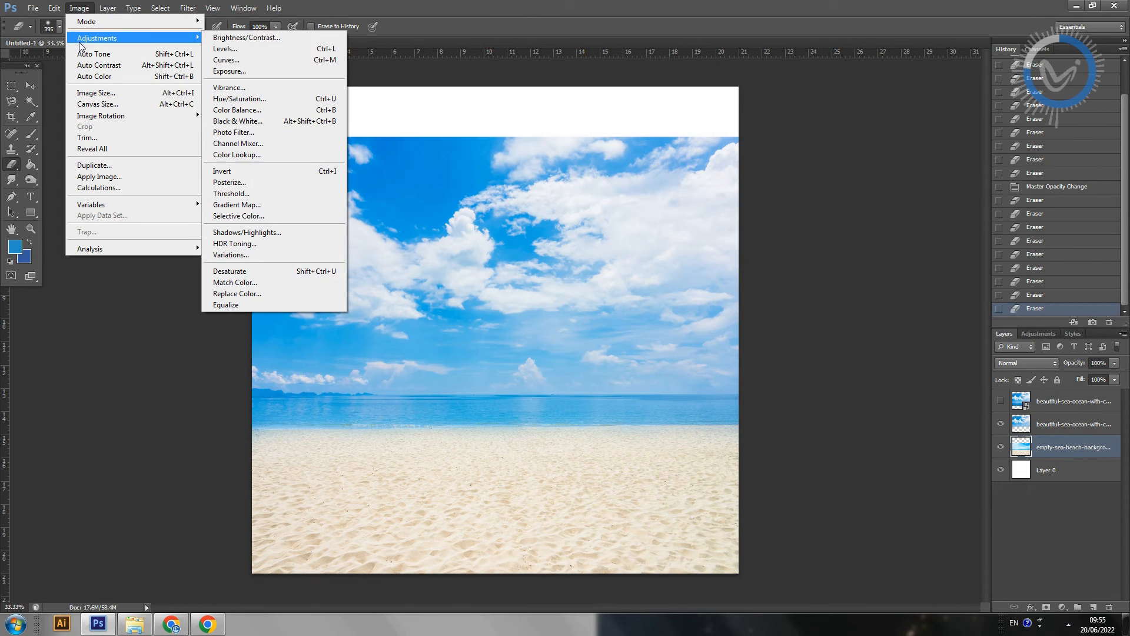
left_click(234, 49)
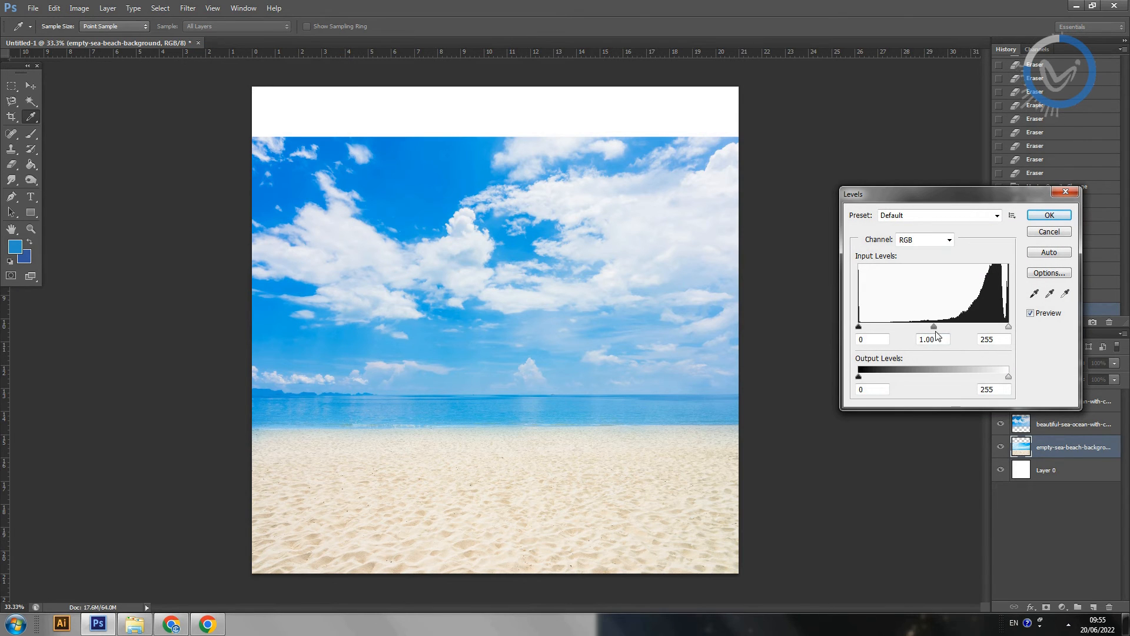
left_click_drag(935, 327, 974, 318)
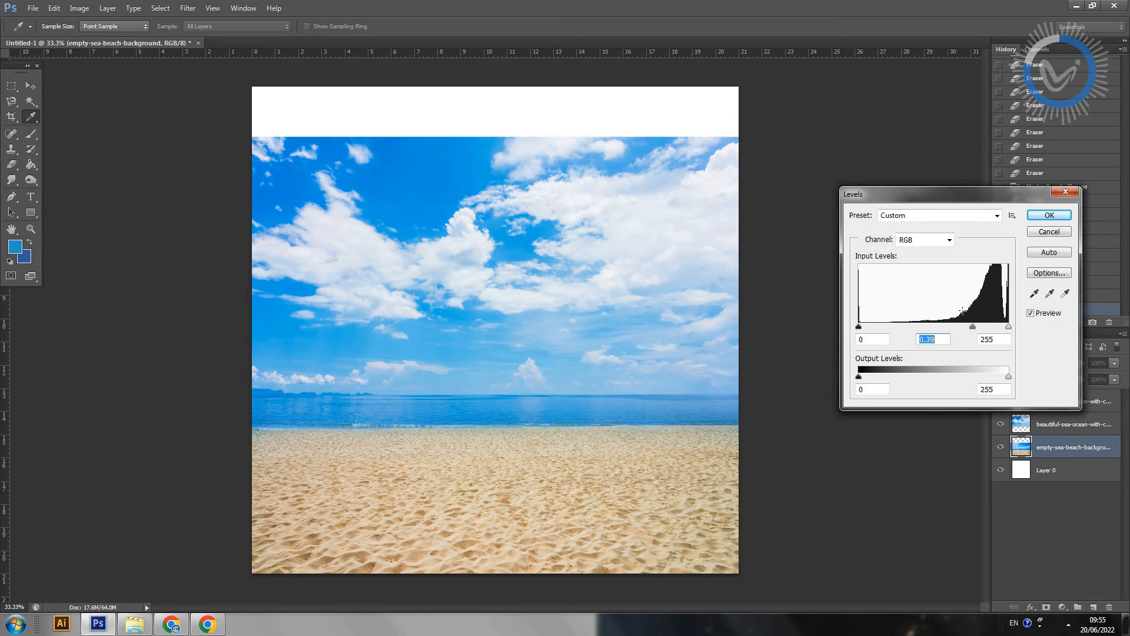
left_click(1059, 219)
Step: Apply a Vibrance adjustment to the beach layer with vibrance at +91 and a slightly raised saturation
left_click(79, 8)
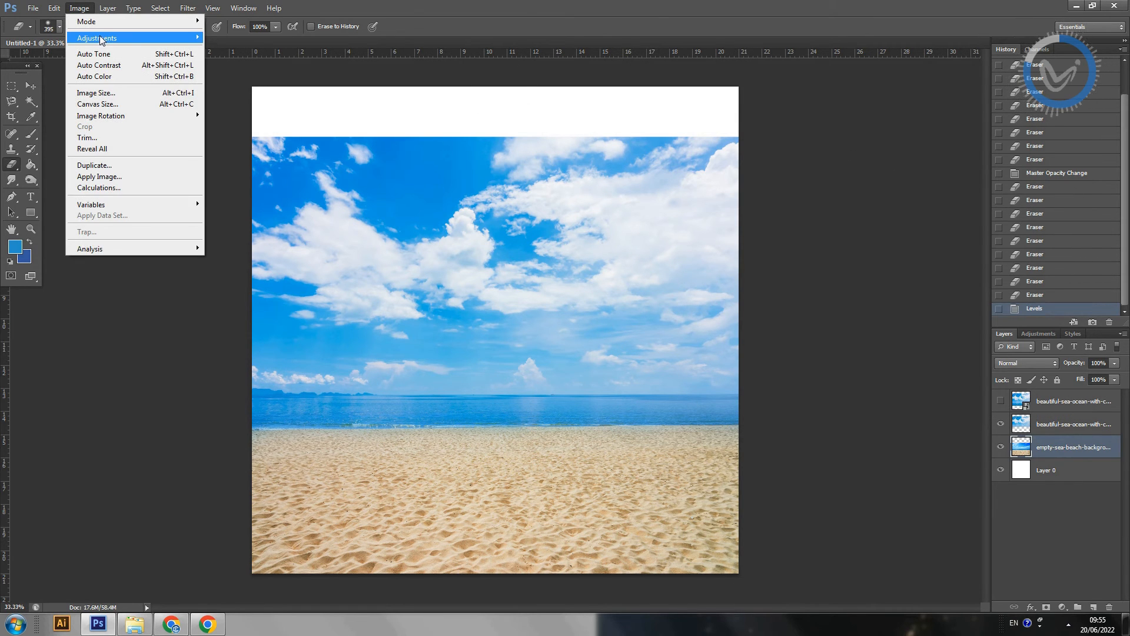
mouse_move(100, 39)
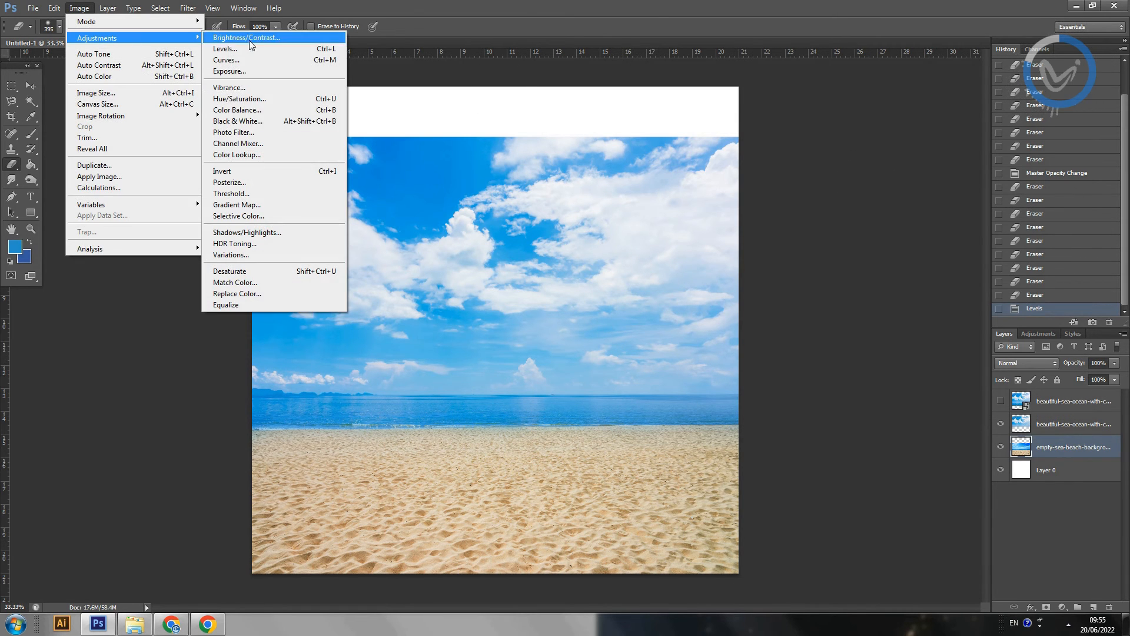
left_click(231, 90)
left_click_drag(906, 260, 914, 260)
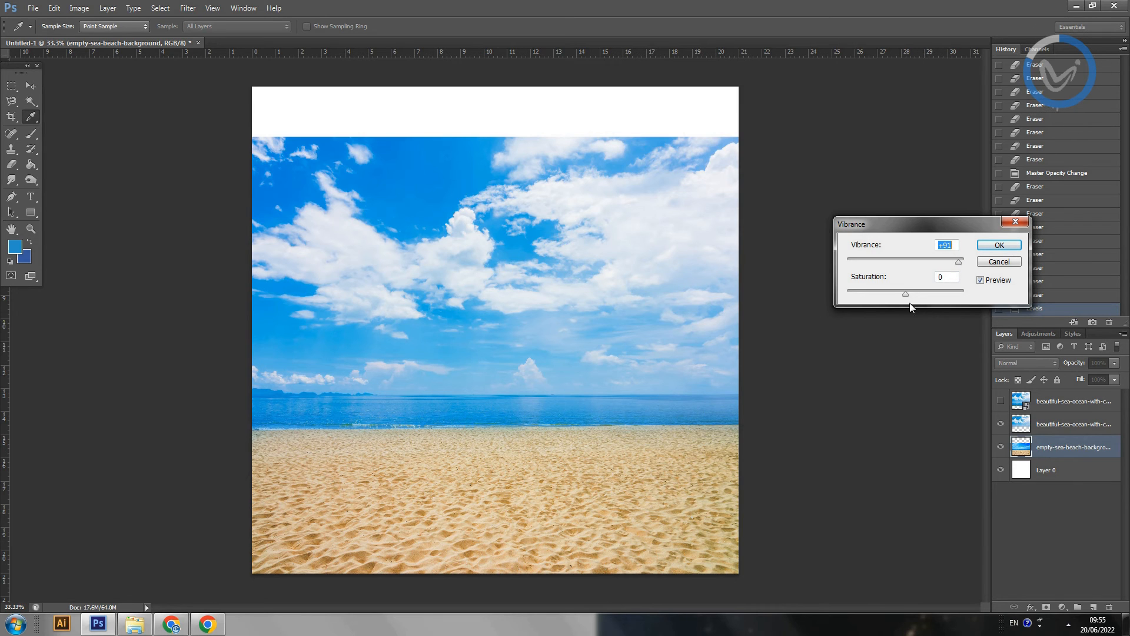
mouse_move(908, 297)
left_mouse_down()
mouse_move(928, 300)
mouse_move(917, 300)
left_mouse_up()
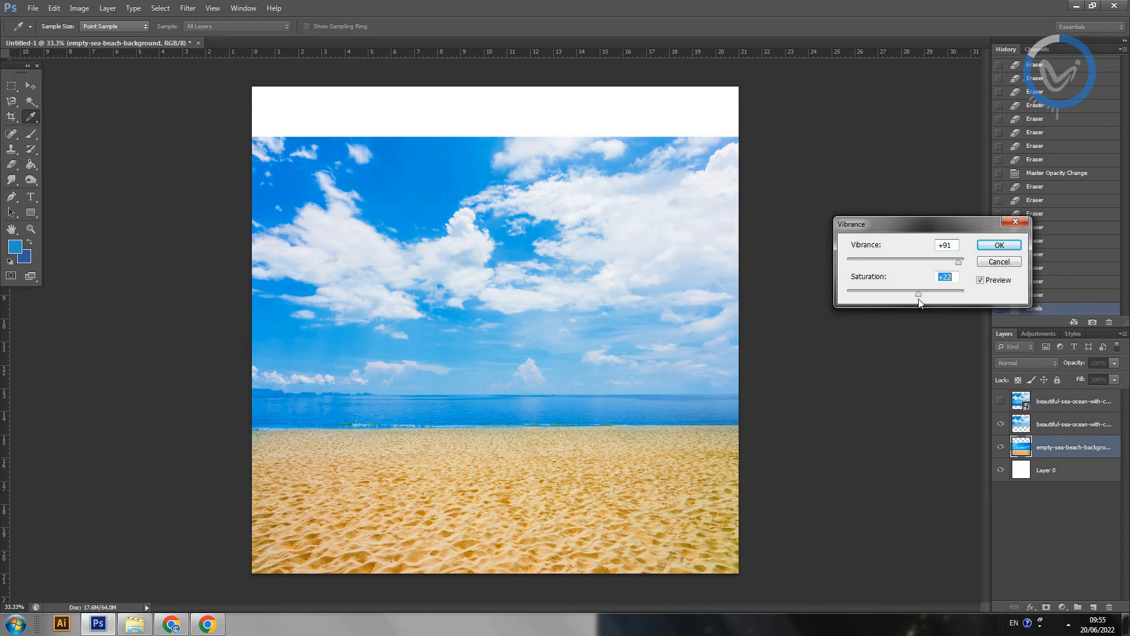
left_click(992, 248)
key("e")
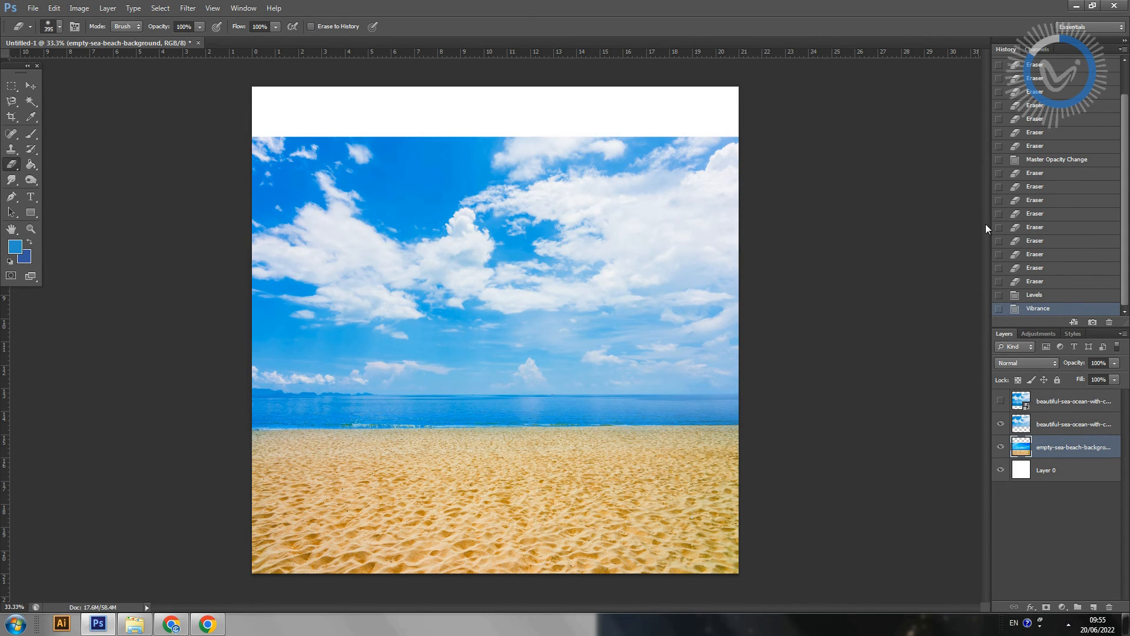
Step: Darken the visible cloudy sea layer with a Levels adjustment, setting the midtone input level to 0.68
left_click(1044, 427)
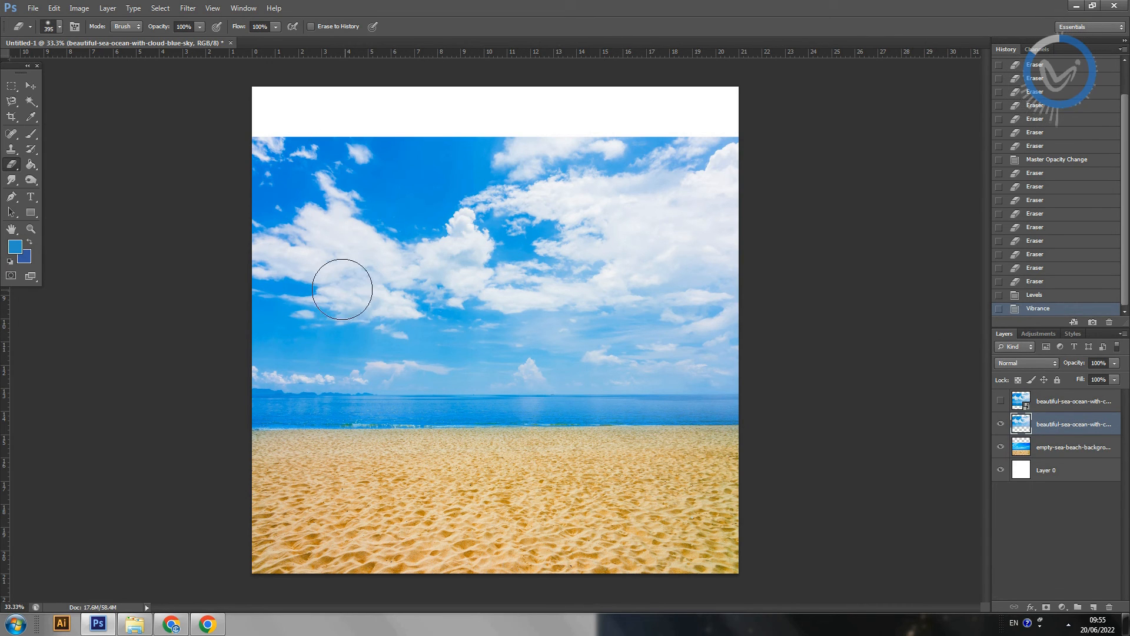
left_click(75, 10)
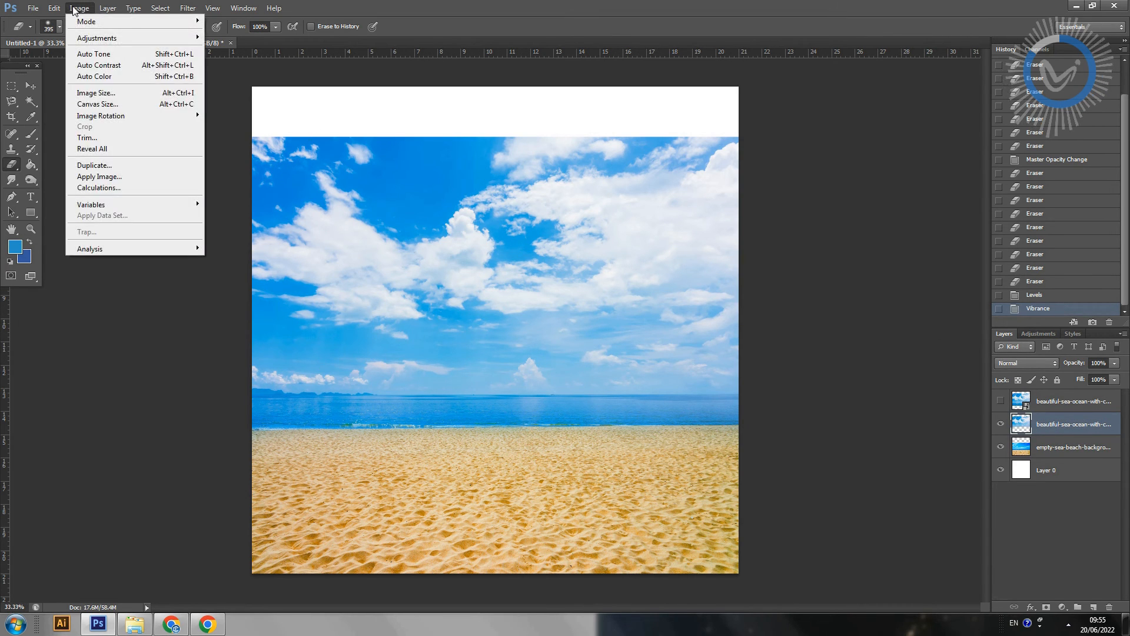
mouse_move(91, 41)
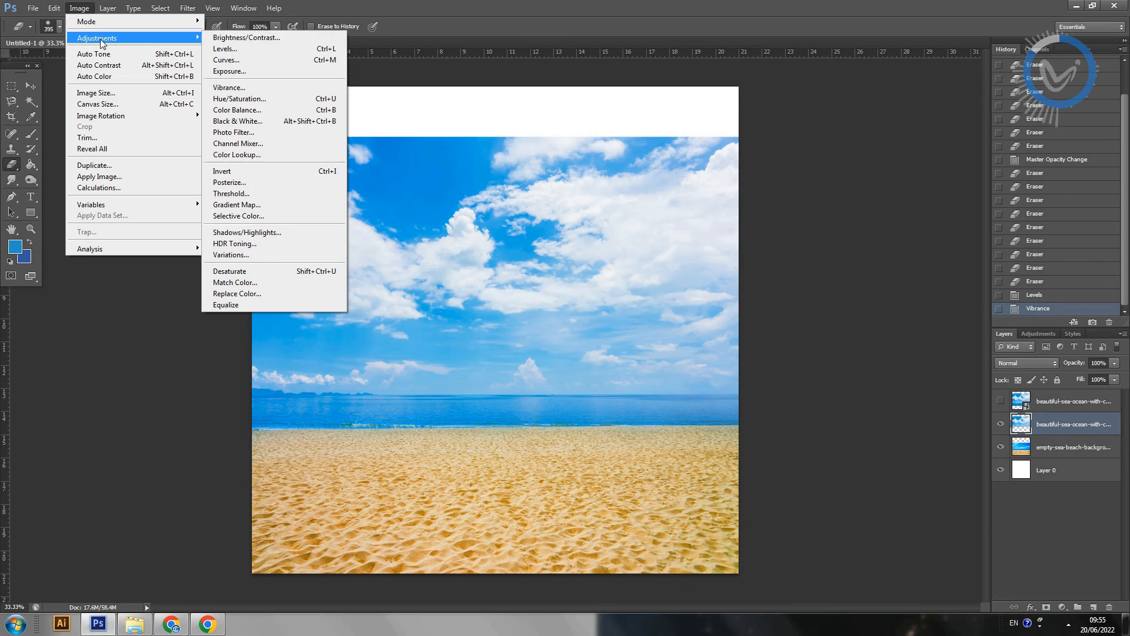
left_click(230, 53)
left_click_drag(938, 332, 951, 328)
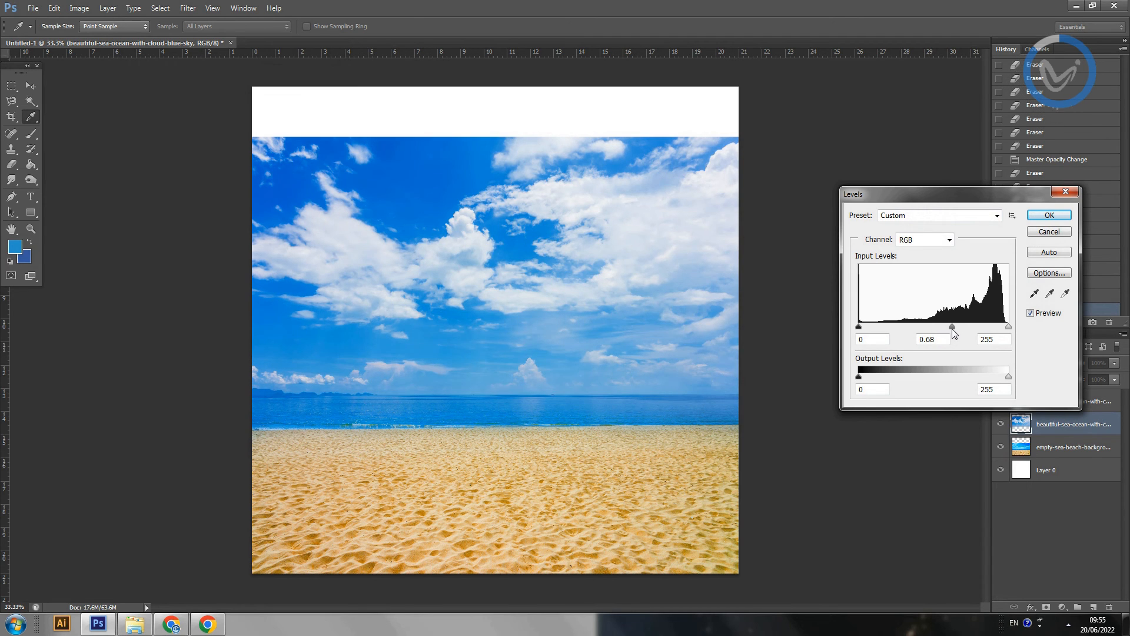
left_click(1049, 215)
Step: Crop the canvas from above to remove the empty white strip over the sky, keeping the full width
key("e")
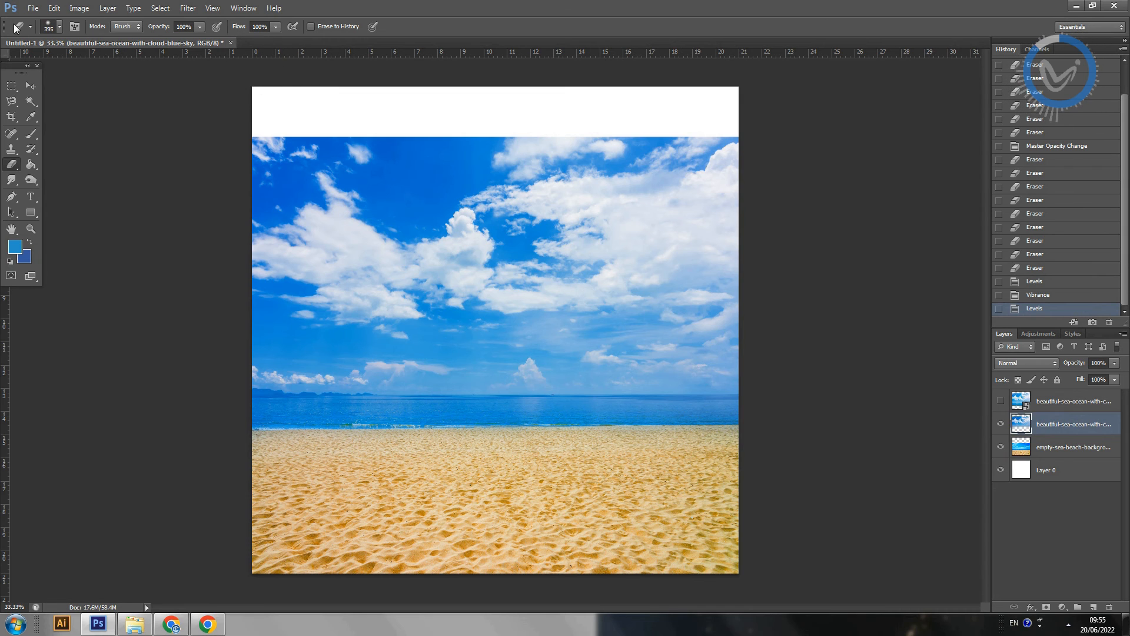
left_click(11, 117)
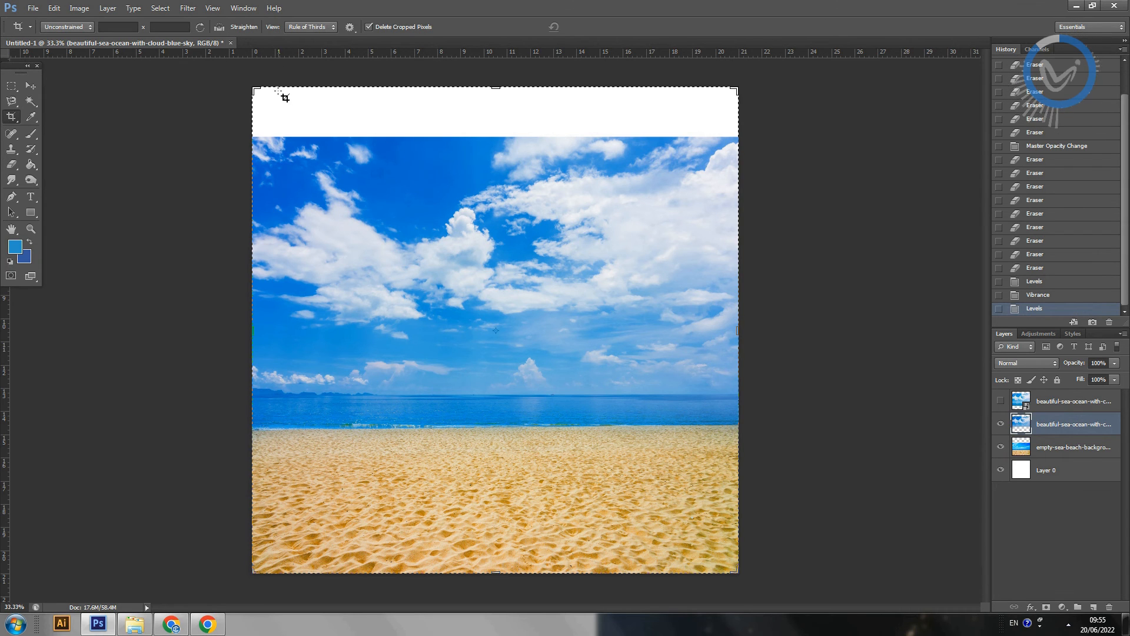
left_click_drag(254, 86, 255, 111)
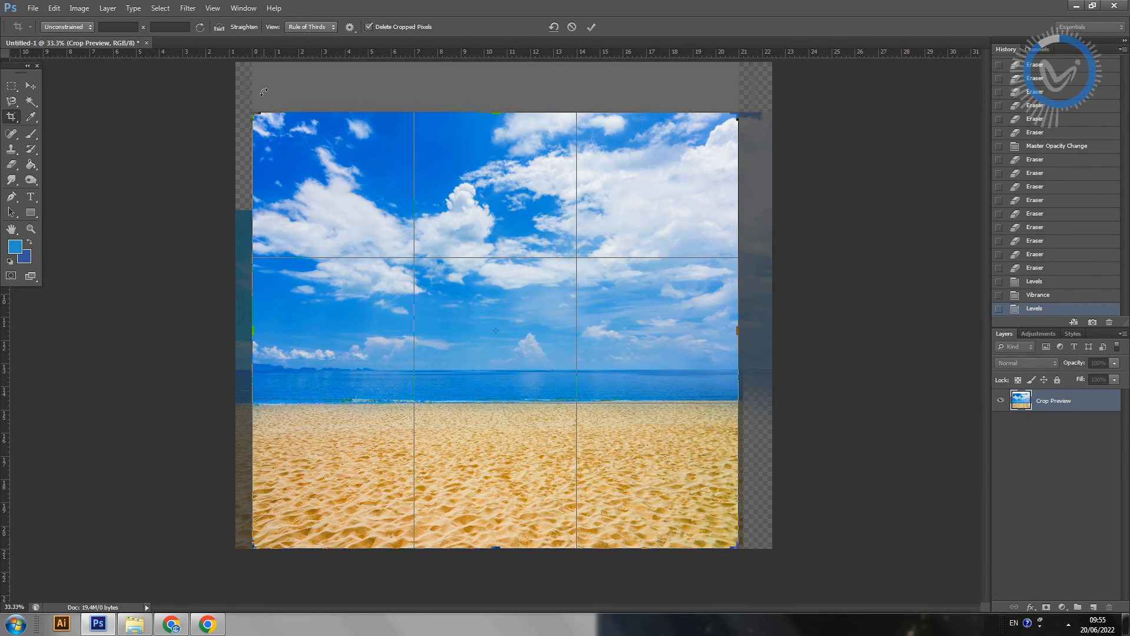
key("Return")
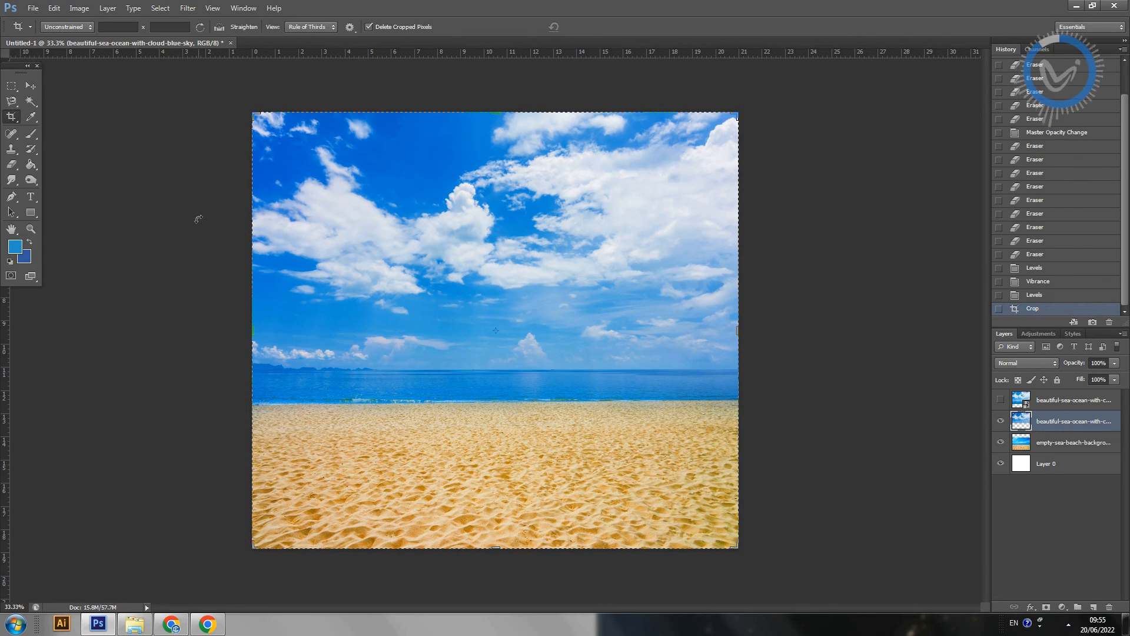
left_click(11, 87)
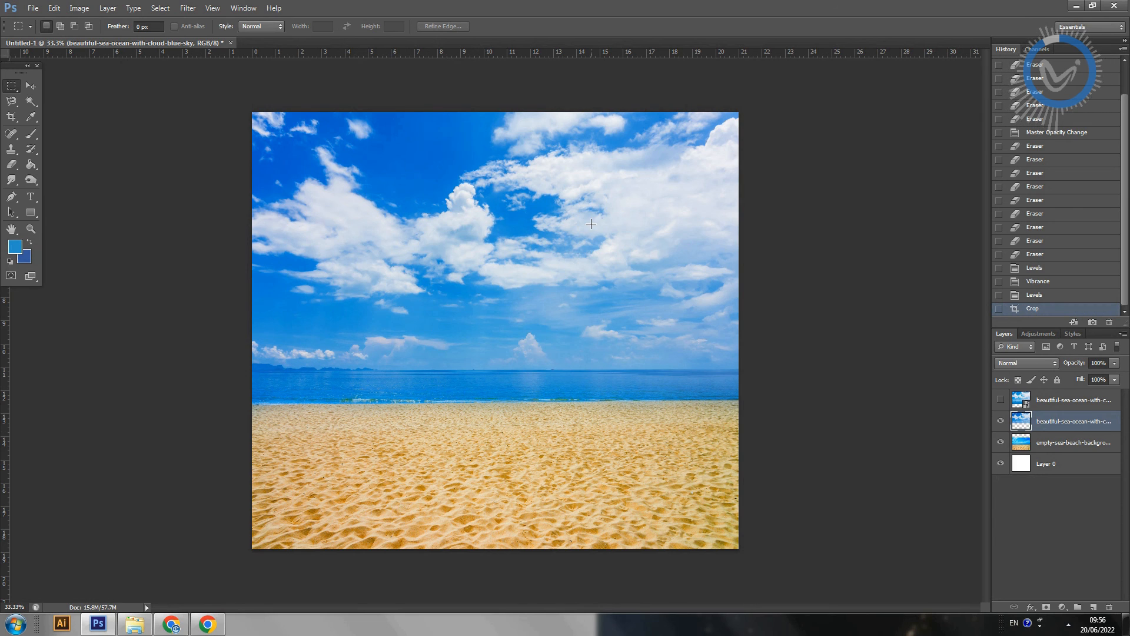
Step: Compare the blend with the beach photo alone by hiding and reshowing the erased cloudy sea layer
left_click(1000, 423)
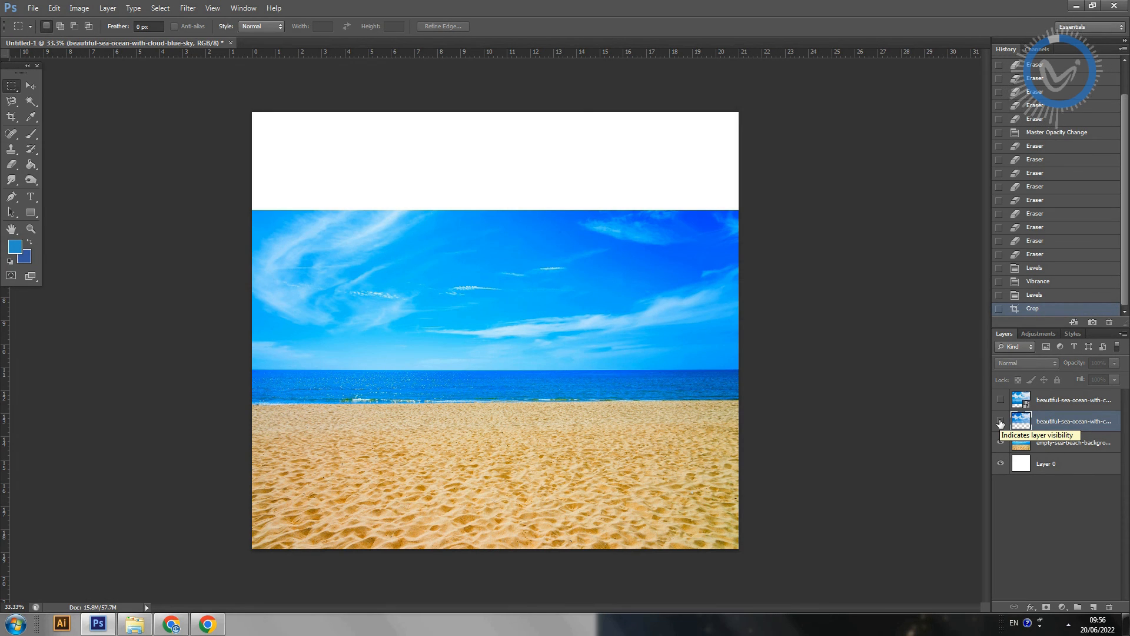
left_click(1001, 422)
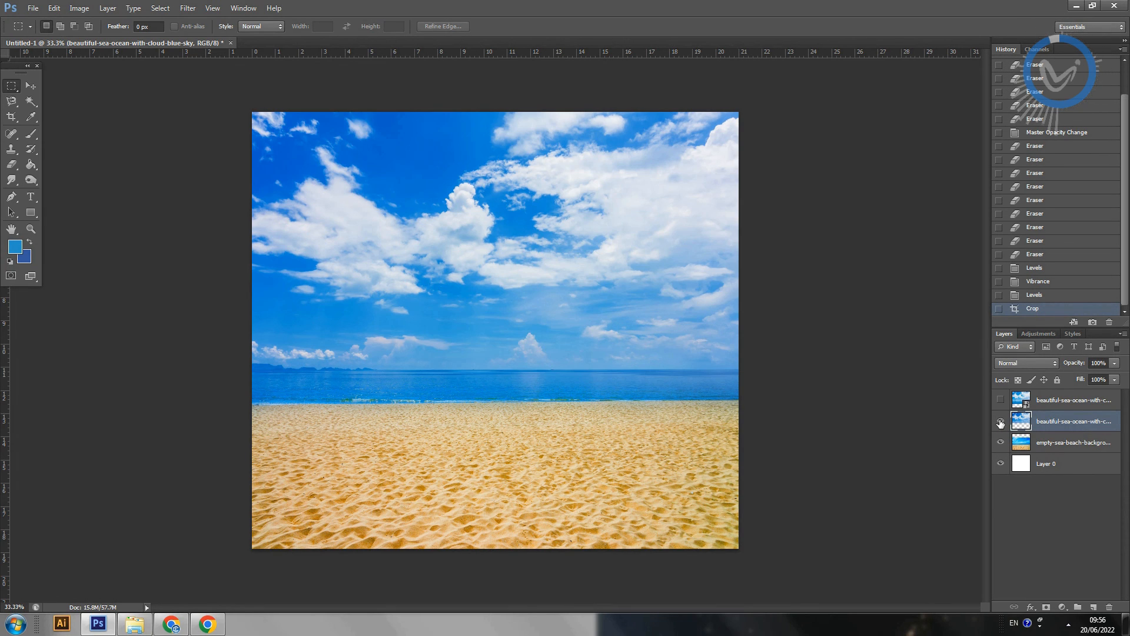